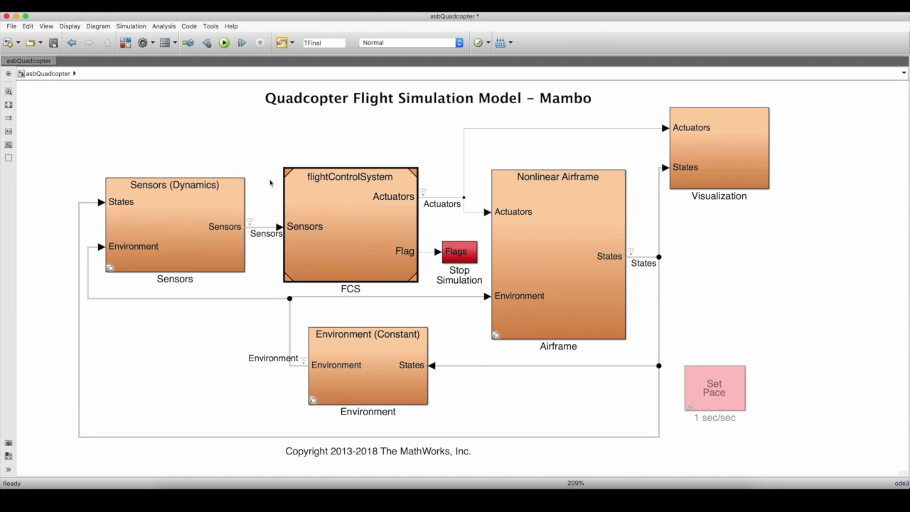
Step: Start a Quick Insert block search on the open asbQuadcopter Mambo model canvas
{"action": "double_click", "coordinate": [697, 277]}
Step: Insert a Bus Selector after Airframe that outputs only X_ned
{"action": "type", "text": "bus"}
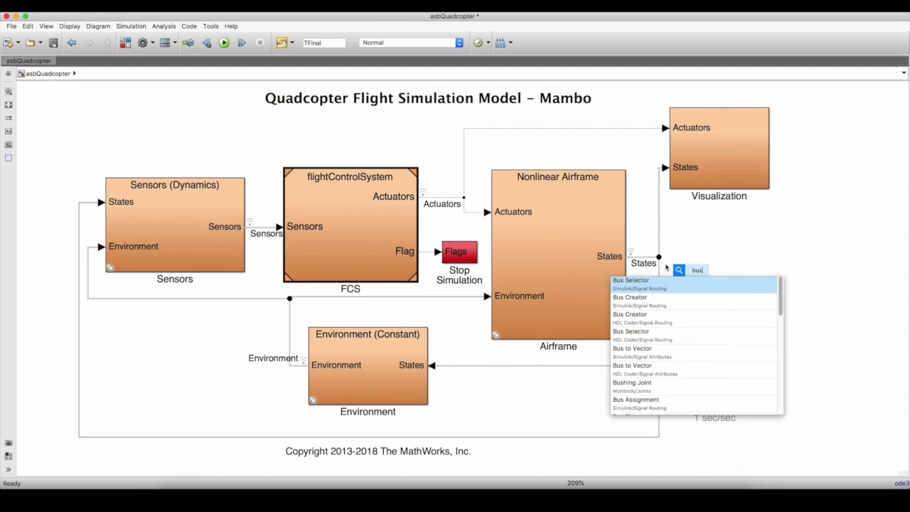
{"action": "left_click", "coordinate": [668, 279]}
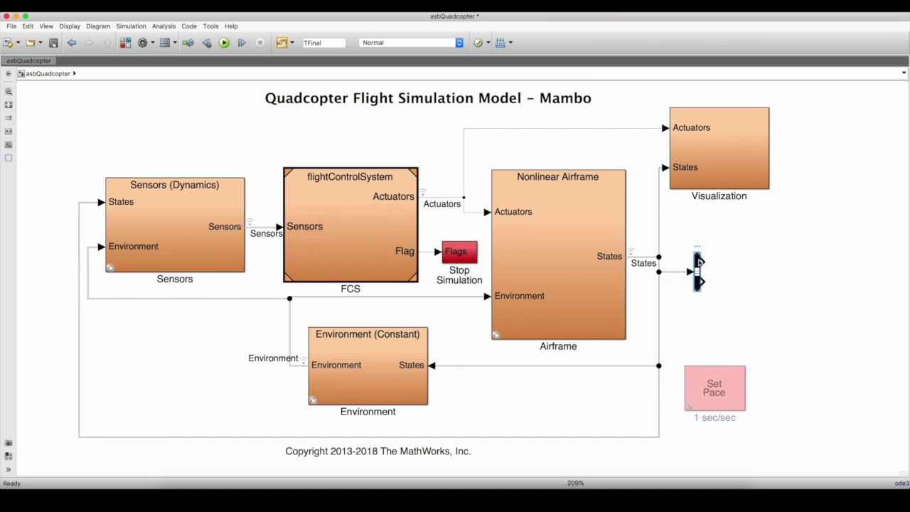
{"action": "double_click", "coordinate": [697, 272]}
{"action": "left_click", "coordinate": [579, 239]}
{"action": "left_click", "coordinate": [661, 260]}
{"action": "left_click", "coordinate": [662, 260]}
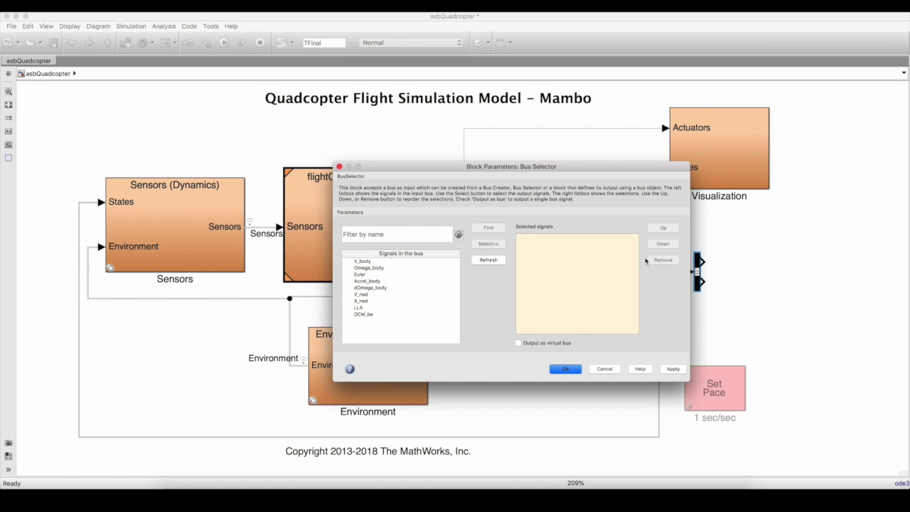
{"action": "left_click", "coordinate": [375, 301]}
{"action": "left_click", "coordinate": [488, 244]}
{"action": "left_click", "coordinate": [566, 369]}
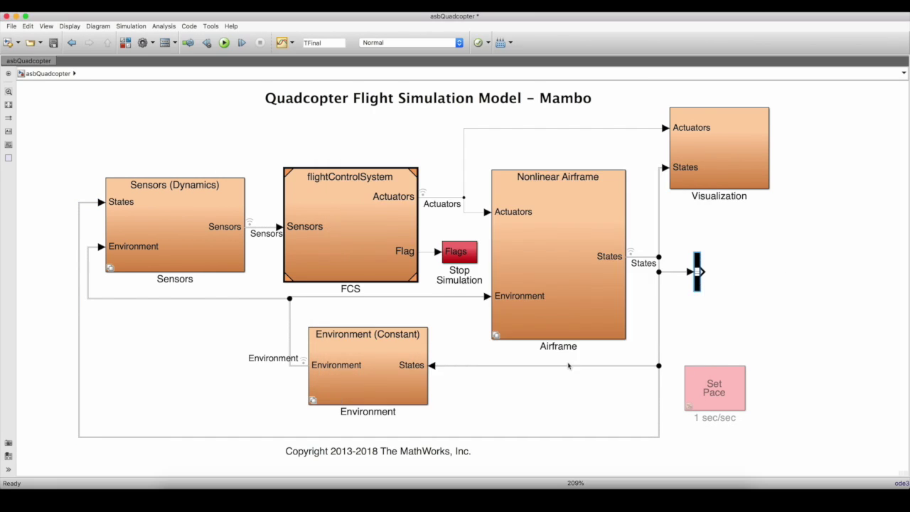
Step: Add a Selector with Index 3 after the Bus Selector and shift it right
{"action": "type", "text": "selector"}
{"action": "left_click", "coordinate": [742, 276]}
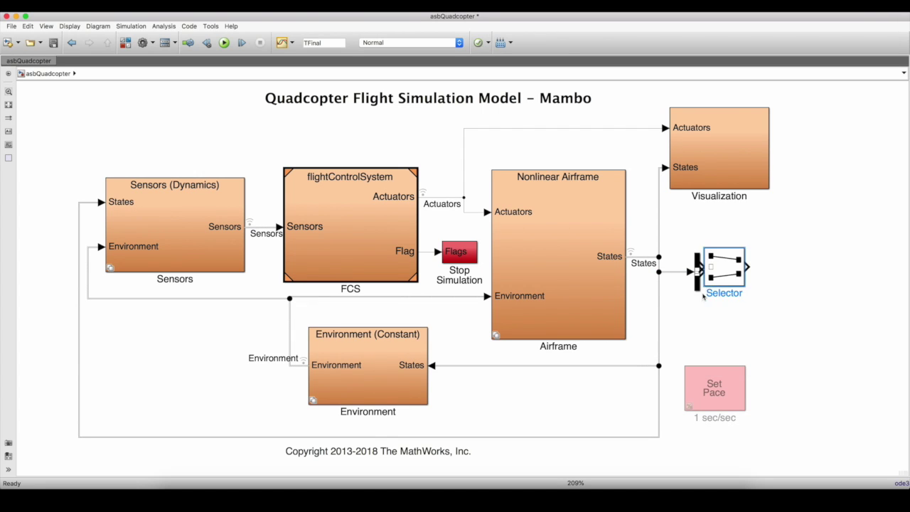
{"action": "double_click", "coordinate": [743, 276]}
{"action": "double_click", "coordinate": [640, 266]}
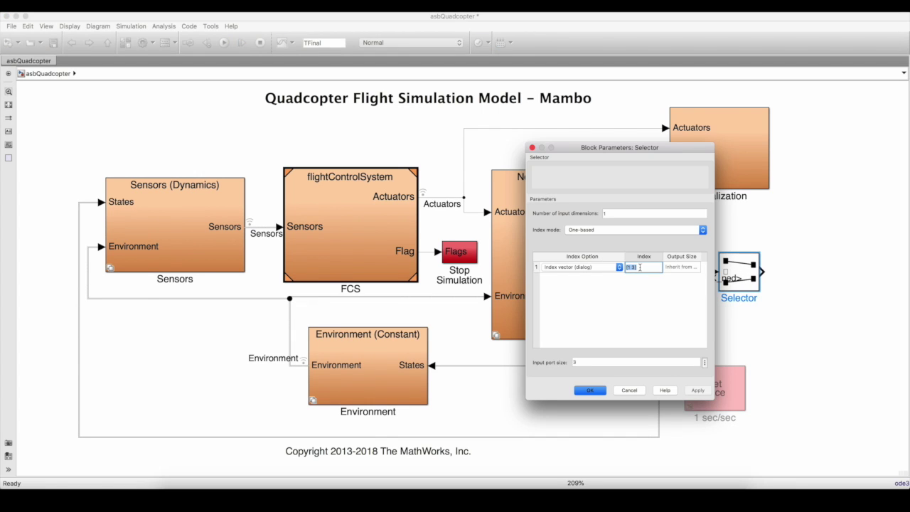
{"action": "type", "text": "3"}
{"action": "left_click", "coordinate": [591, 390]}
{"action": "left_click_drag", "start_coordinate": [755, 288], "coordinate": [794, 287]}
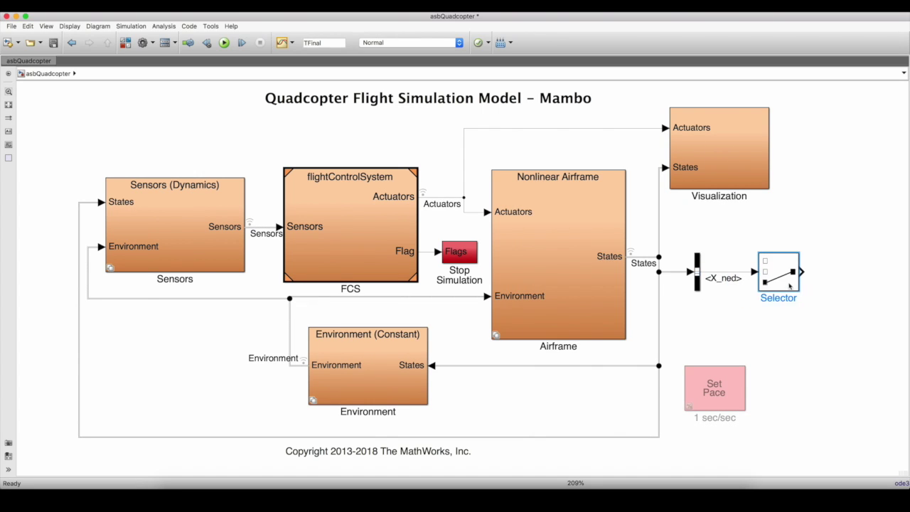
Step: Attach a Scope to the Selector, run the simulation and view the trace
{"action": "double_click", "coordinate": [840, 269]}
{"action": "type", "text": "scope"}
{"action": "key", "text": "Return"}
{"action": "key", "text": "Return"}
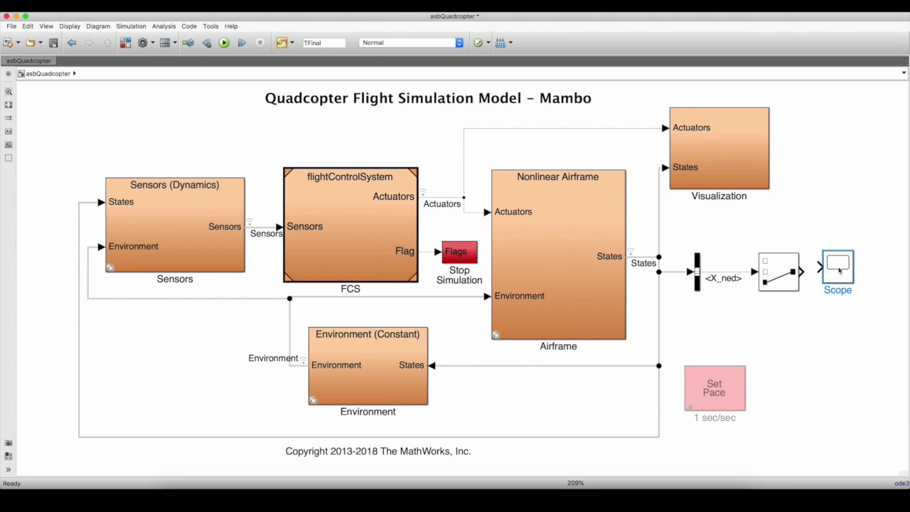
{"action": "left_click", "coordinate": [225, 43]}
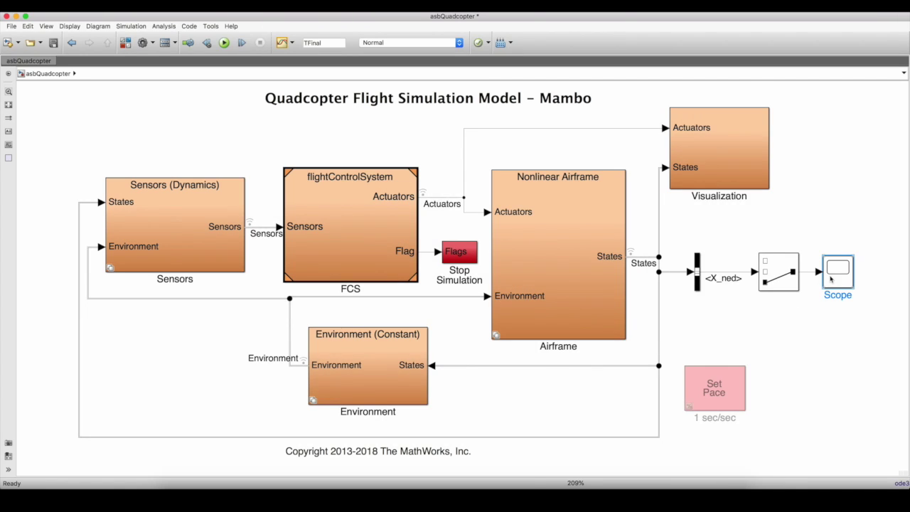
{"action": "double_click", "coordinate": [831, 279]}
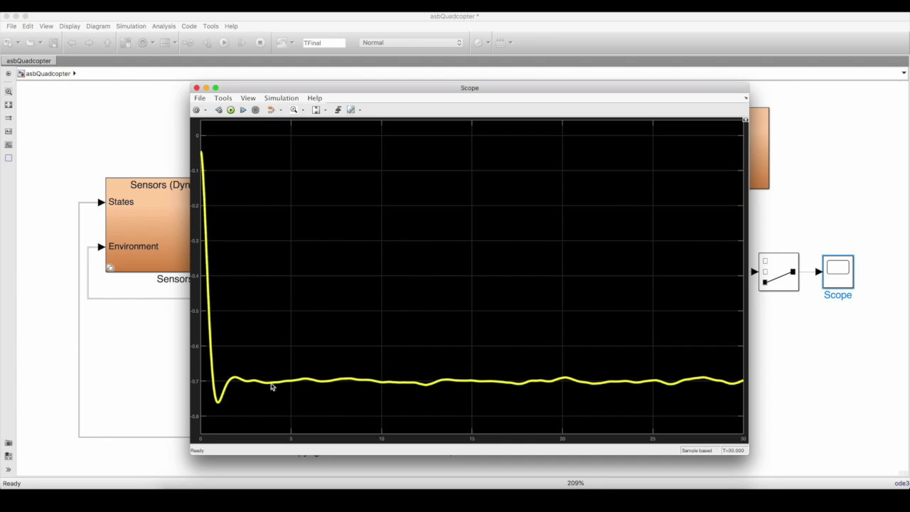
{"action": "left_click", "coordinate": [197, 88]}
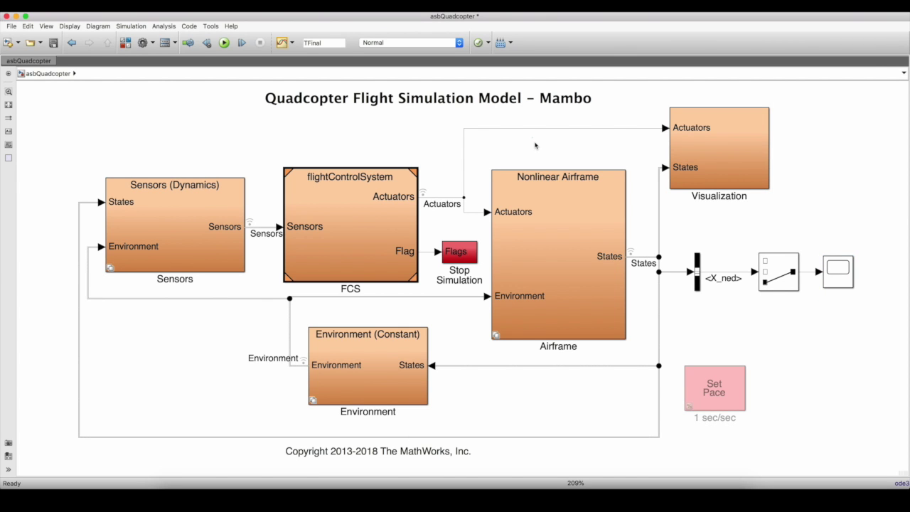
Step: Copy the whole quadcopter model into a maximized controller_tuning window
{"action": "left_click_drag", "start_coordinate": [45, 86], "coordinate": [871, 471]}
{"action": "right_click", "coordinate": [582, 308]}
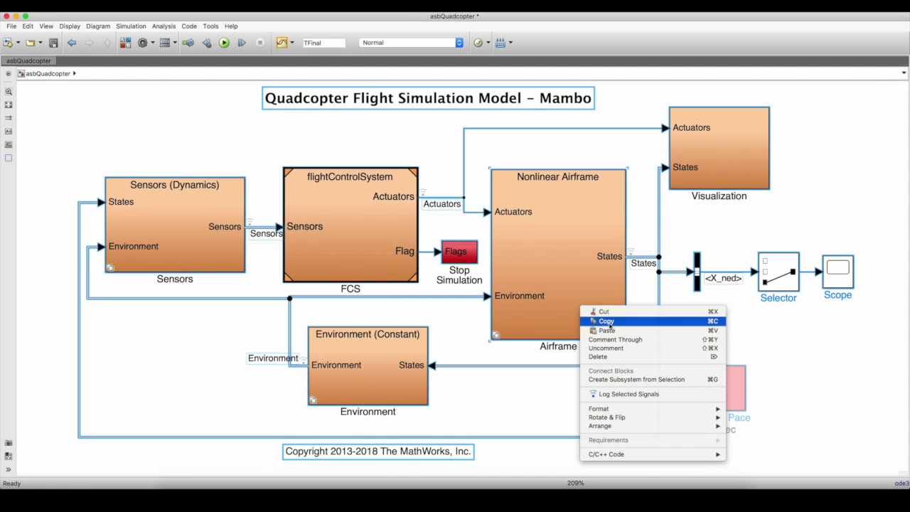
{"action": "left_click", "coordinate": [606, 321]}
{"action": "left_click_drag", "start_coordinate": [332, 108], "coordinate": [153, 84]}
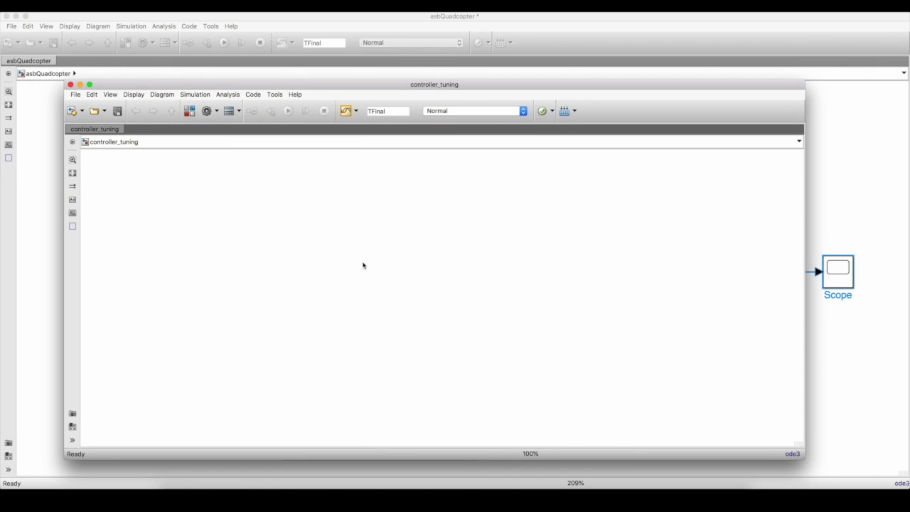
{"action": "right_click", "coordinate": [397, 227]}
{"action": "left_click", "coordinate": [423, 270]}
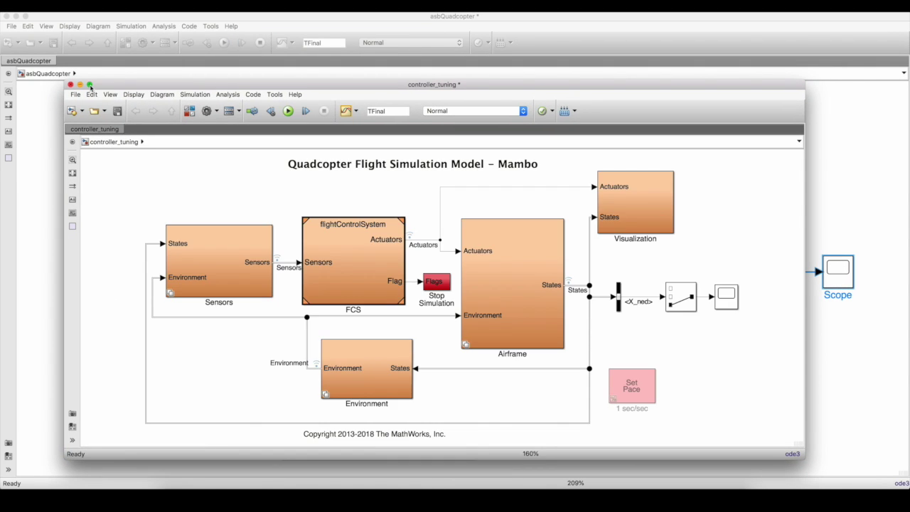
{"action": "left_click", "coordinate": [89, 84]}
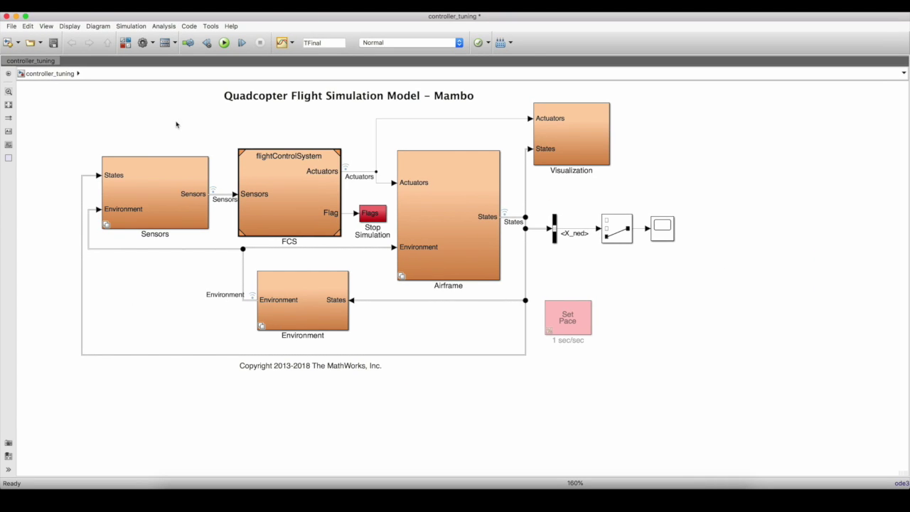
{"action": "key", "text": "space"}
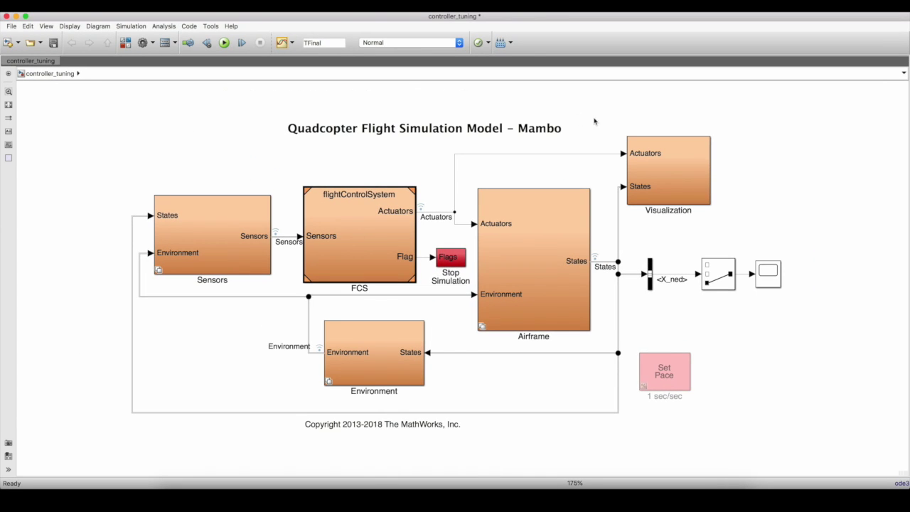
Step: Delete Visualization, Sensors and the scope chain, then open the FCS subsystem
{"action": "left_click_drag", "start_coordinate": [614, 117], "coordinate": [793, 307]}
{"action": "key", "text": "Delete"}
{"action": "key", "text": "Delete"}
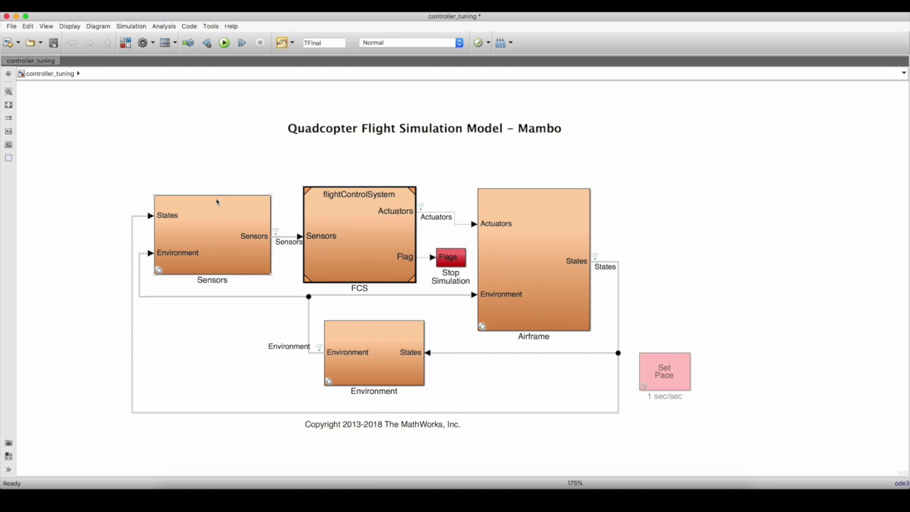
{"action": "left_click_drag", "start_coordinate": [92, 172], "coordinate": [258, 431]}
{"action": "key", "text": "Delete"}
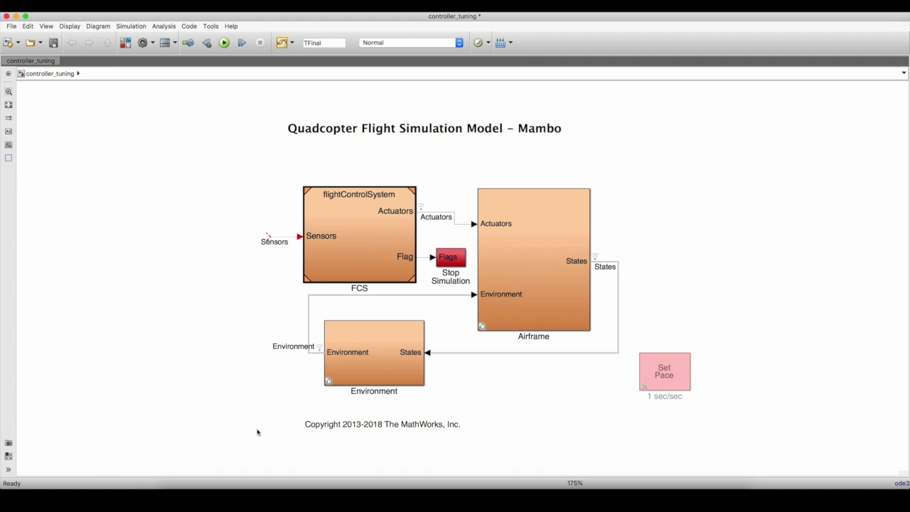
{"action": "double_click", "coordinate": [359, 263]}
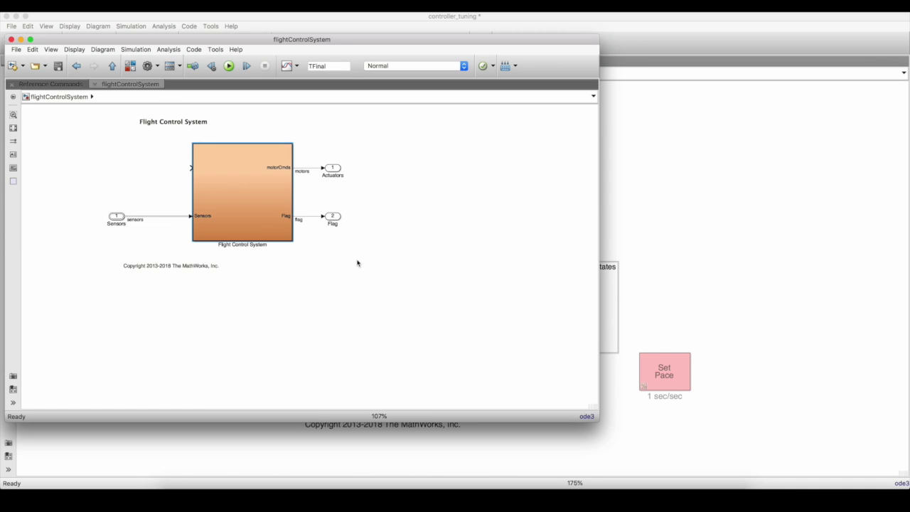
Step: Drill down through Flight Control System and flightController into the Flight Controller subsystem
{"action": "key", "text": "space"}
{"action": "double_click", "coordinate": [356, 258]}
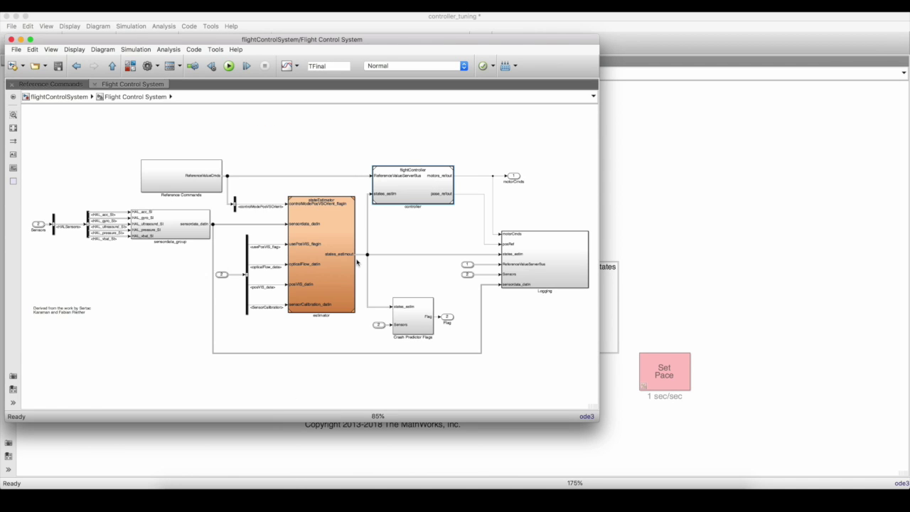
{"action": "double_click", "coordinate": [408, 194]}
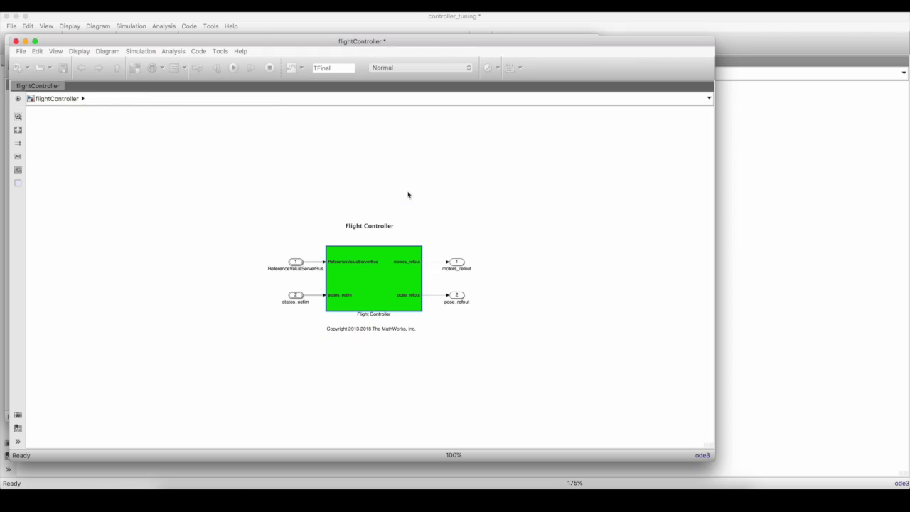
{"action": "double_click", "coordinate": [371, 280]}
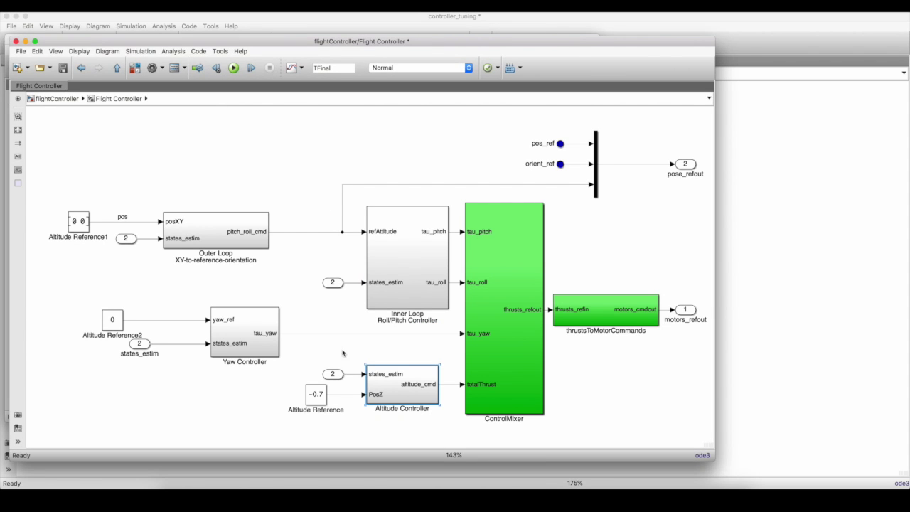
Step: Copy ControlMixer, thrustsToMotorCommands and Altitude Controller, then return to the controller_tuning top level
{"action": "left_click_drag", "start_coordinate": [300, 427], "coordinate": [592, 335]}
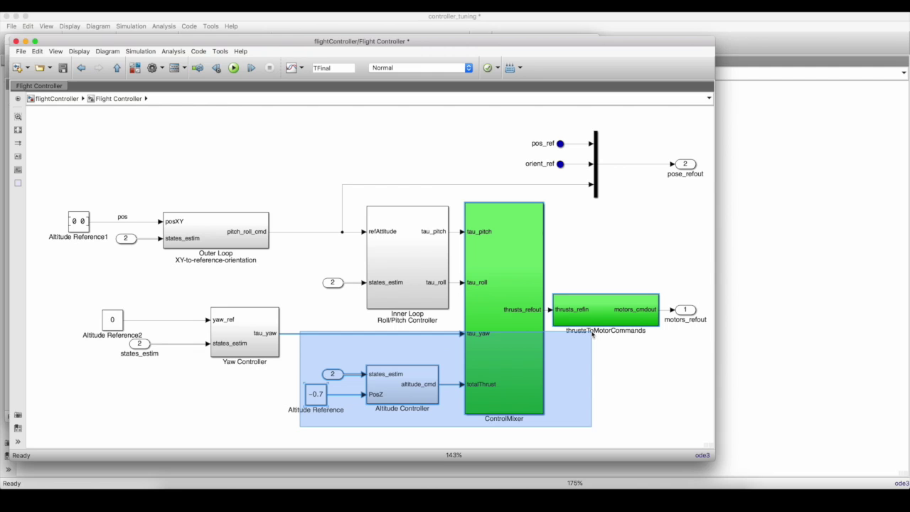
{"action": "left_click_drag", "start_coordinate": [593, 334], "coordinate": [592, 334]}
{"action": "right_click", "coordinate": [522, 365]}
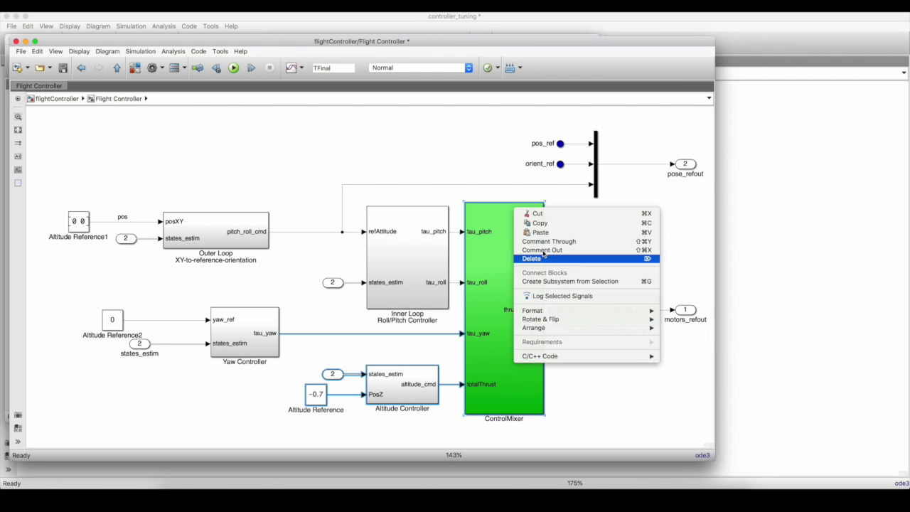
{"action": "left_click", "coordinate": [542, 224]}
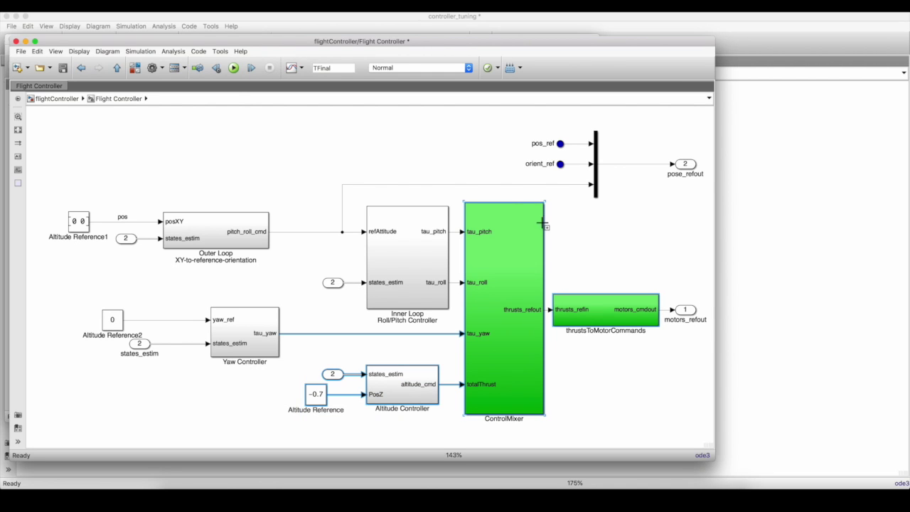
{"action": "left_click", "coordinate": [116, 69]}
{"action": "left_click", "coordinate": [116, 69]}
{"action": "left_click", "coordinate": [116, 69]}
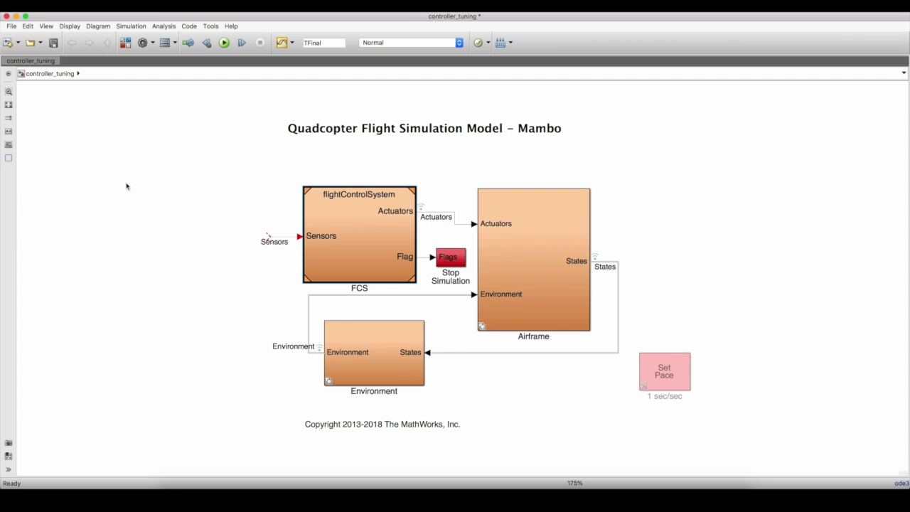
Step: Paste the copied controller blocks at the left of controller_tuning and delete FCS and Stop Simulation
{"action": "right_click", "coordinate": [104, 209]}
{"action": "left_click", "coordinate": [130, 250]}
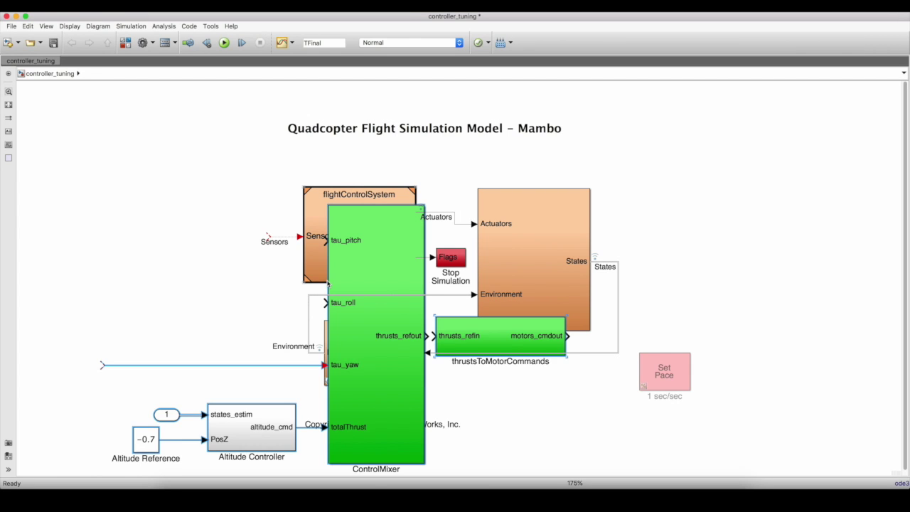
{"action": "left_click_drag", "start_coordinate": [328, 284], "coordinate": [161, 309]}
{"action": "key", "text": "space"}
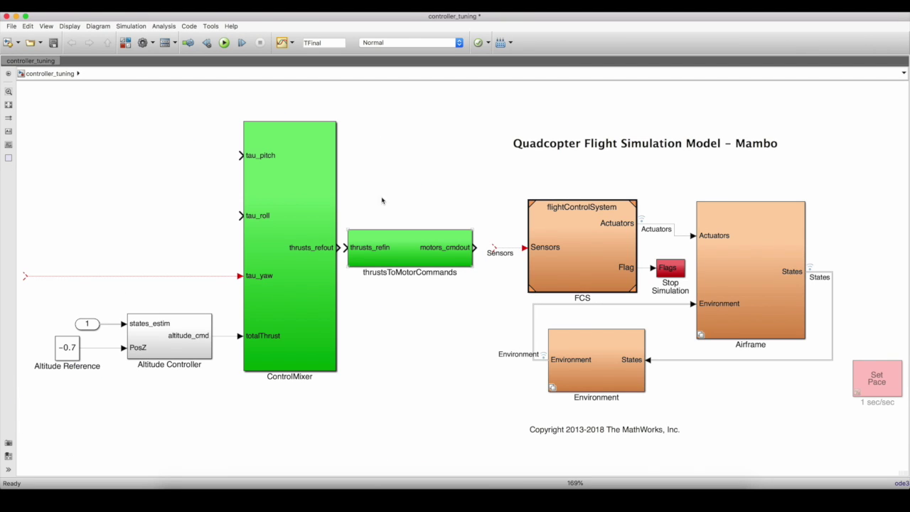
{"action": "left_click_drag", "start_coordinate": [509, 194], "coordinate": [665, 290]}
{"action": "key", "text": "Delete"}
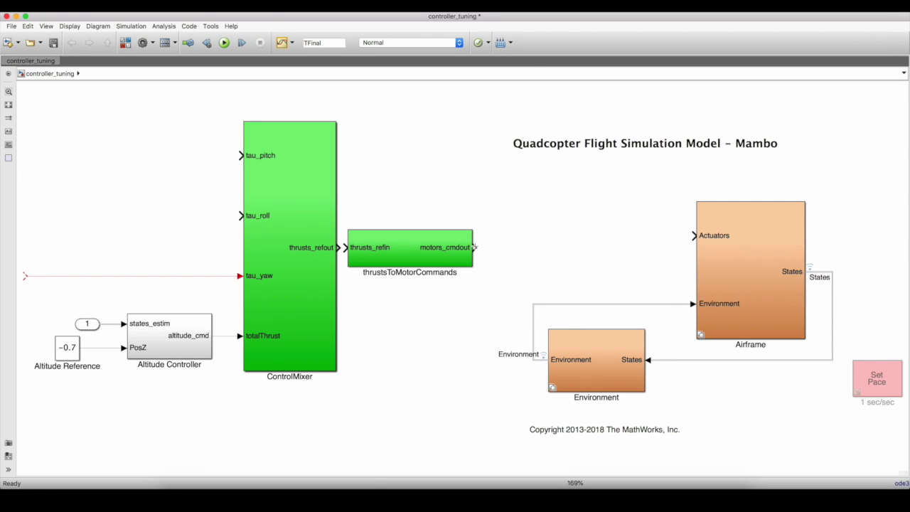
Step: Wire ControlMixer into thrustsToMotorCommands and Airframe, shifting the constants and Altitude Controller right
{"action": "left_click_drag", "start_coordinate": [441, 257], "coordinate": [640, 245]}
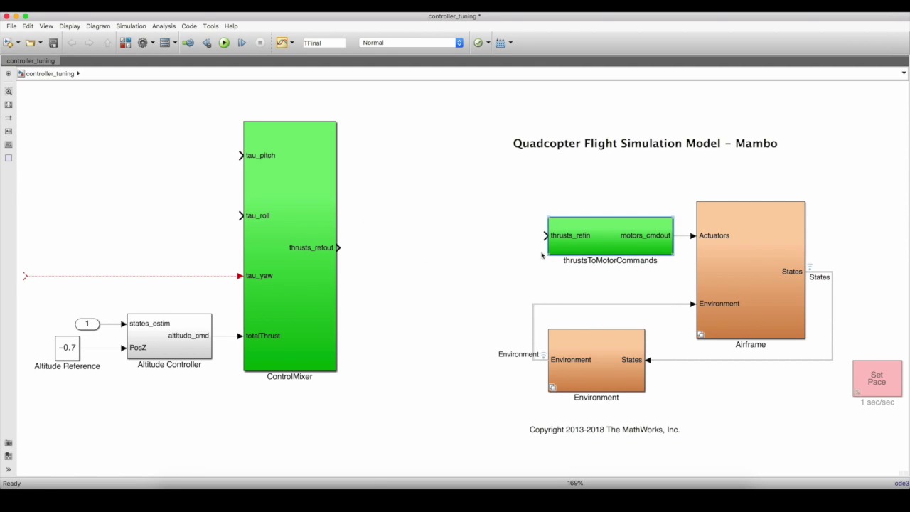
{"action": "left_click_drag", "start_coordinate": [320, 293], "coordinate": [464, 279]}
{"action": "left_click", "coordinate": [518, 237]}
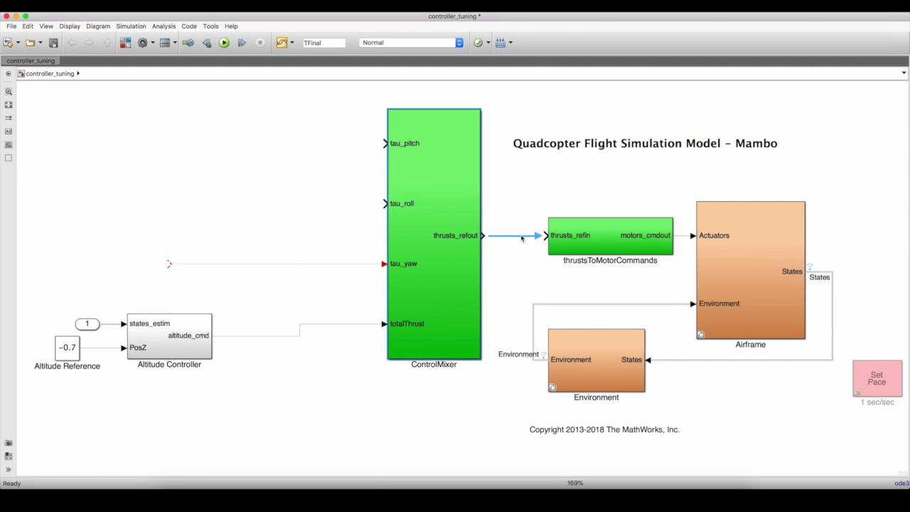
{"action": "left_click_drag", "start_coordinate": [45, 309], "coordinate": [273, 336]}
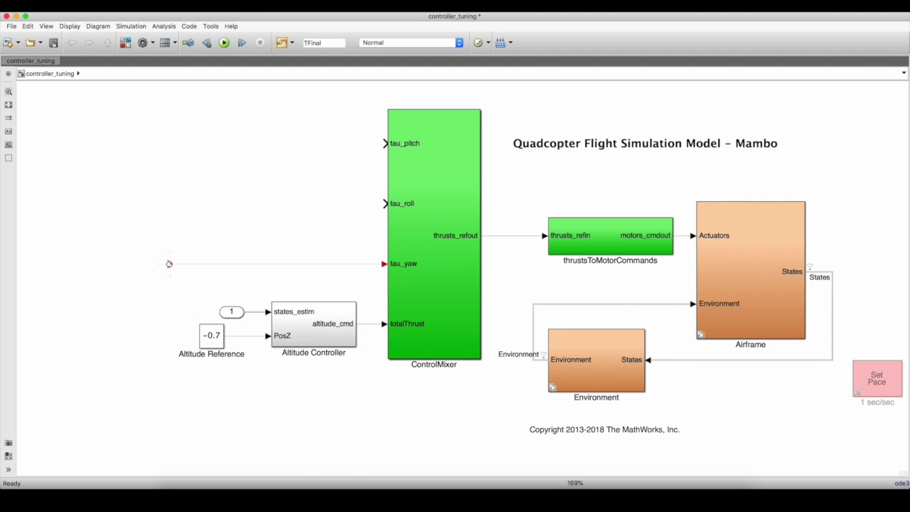
{"action": "left_click_drag", "start_coordinate": [170, 264], "coordinate": [359, 263]}
Step: Add a Constant named 'RPY Torque' with value 0 feeding tau_yaw, tau_roll and tau_pitch
{"action": "left_click_drag", "start_coordinate": [212, 335], "coordinate": [315, 264]}
{"action": "double_click", "coordinate": [351, 281]}
{"action": "type", "text": "RPY Torque"}
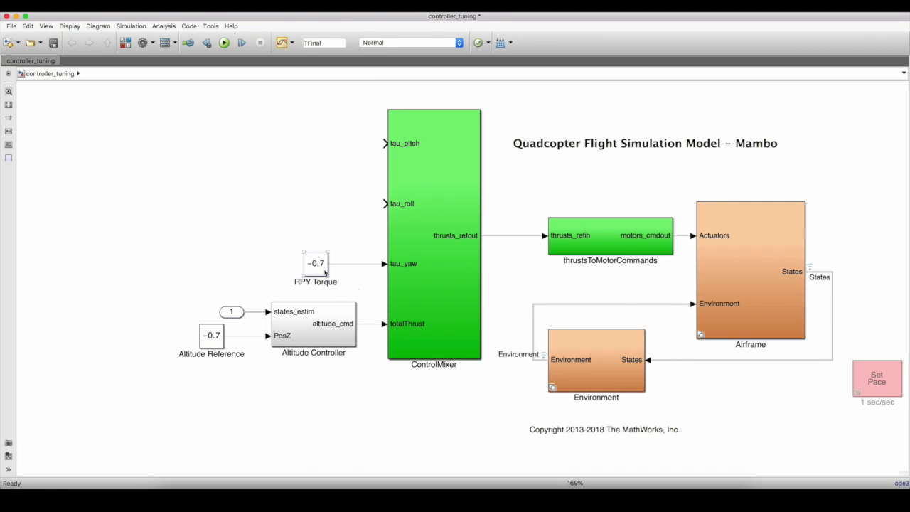
{"action": "double_click", "coordinate": [317, 264]}
{"action": "type", "text": "0"}
{"action": "left_click", "coordinate": [433, 346]}
{"action": "left_click_drag", "start_coordinate": [354, 264], "coordinate": [385, 144]}
{"action": "left_click", "coordinate": [313, 217]}
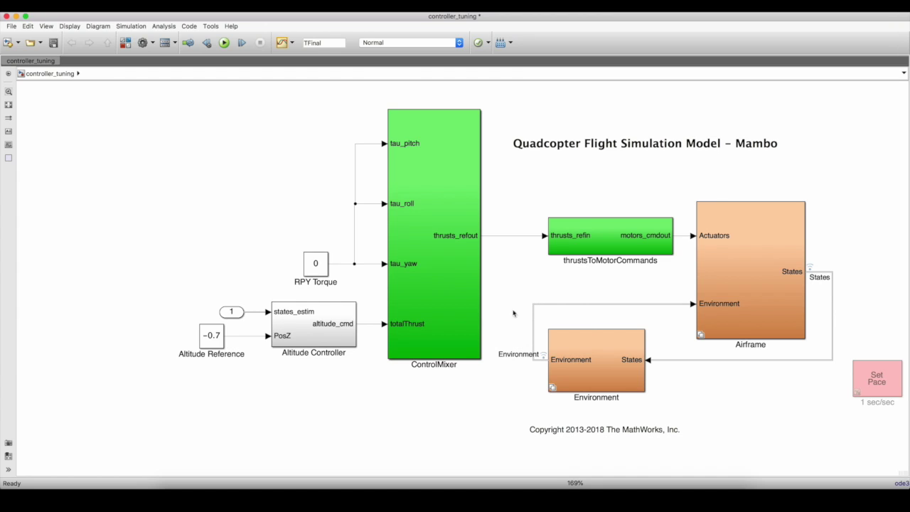
Step: Delete the constant estimate input and add a Bus Selector picking X_ned from the States feedback
{"action": "left_click_drag", "start_coordinate": [231, 311], "coordinate": [171, 311]}
{"action": "key", "text": "Delete"}
{"action": "double_click", "coordinate": [167, 276]}
{"action": "type", "text": "bus"}
{"action": "key", "text": "Return"}
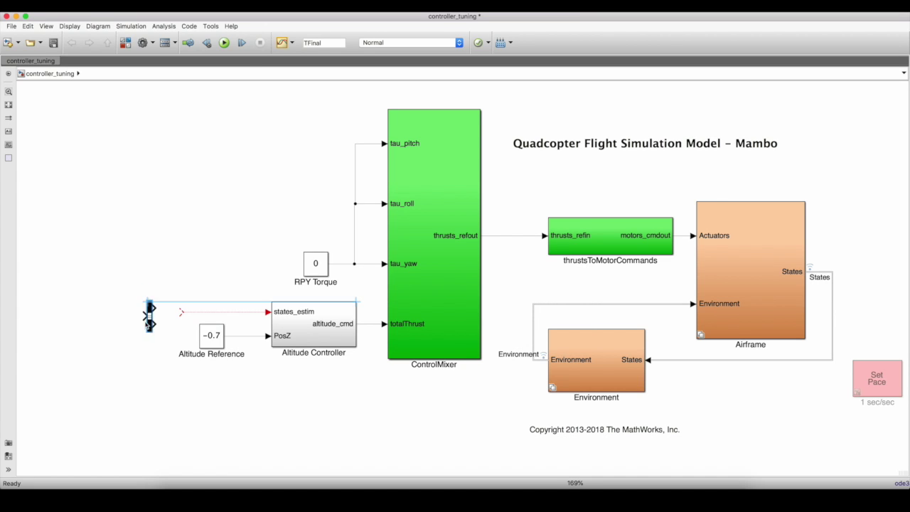
{"action": "double_click", "coordinate": [138, 315]}
{"action": "key", "text": "Escape"}
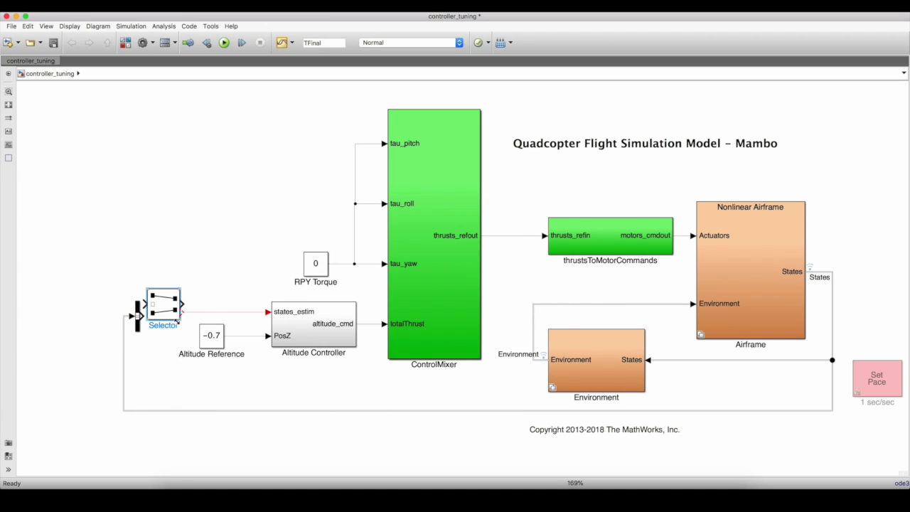
Step: Add a Selector after the Bus Selector and wire it into states_estim
{"action": "double_click", "coordinate": [163, 306]}
{"action": "key", "text": "Return"}
{"action": "left_click_drag", "start_coordinate": [168, 317], "coordinate": [180, 324]}
{"action": "key", "text": "ctrl+shift+a"}
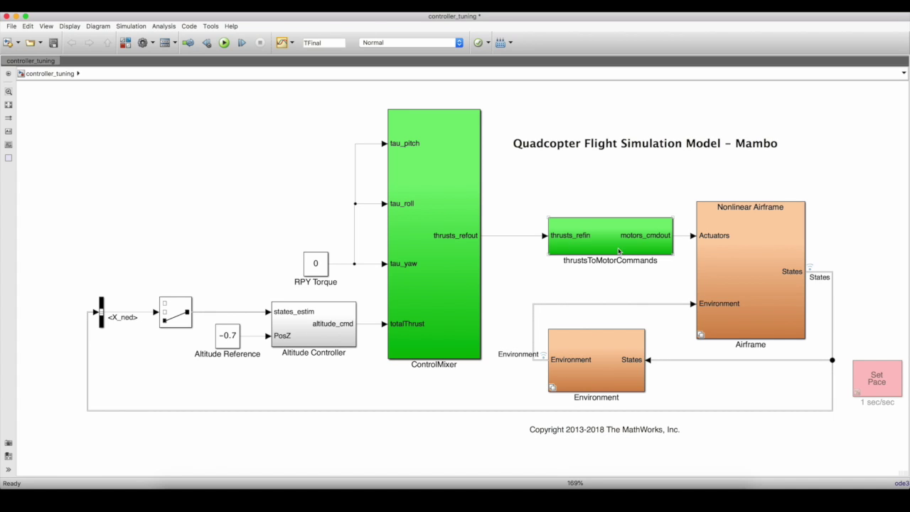
Step: Inside the Altitude Controller, rename PosZ to 'Altitude Reference' and states_estim to 'Altitude Estimate'
{"action": "double_click", "coordinate": [300, 329]}
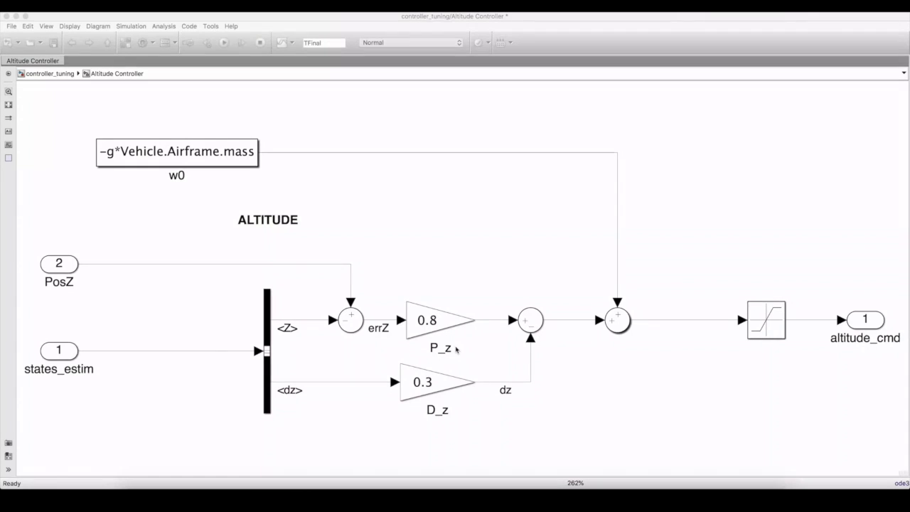
{"action": "double_click", "coordinate": [69, 282]}
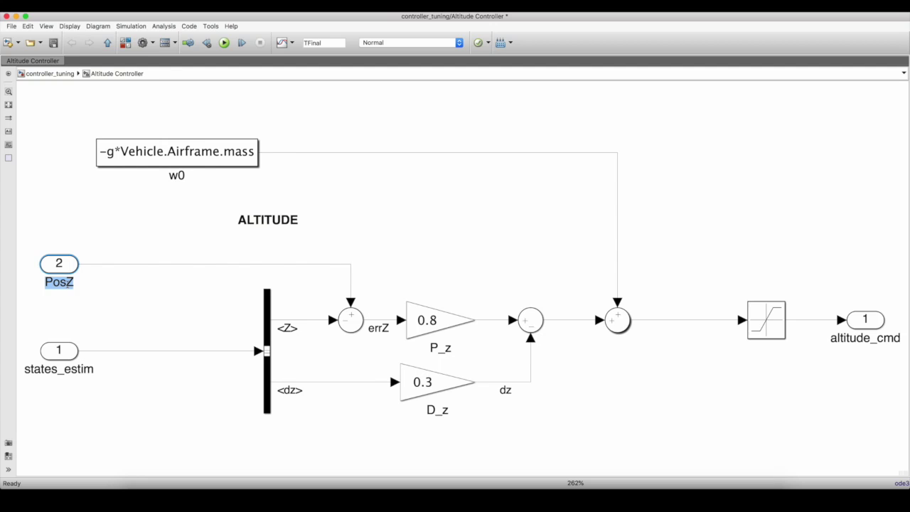
{"action": "type", "text": "Altitude Reference"}
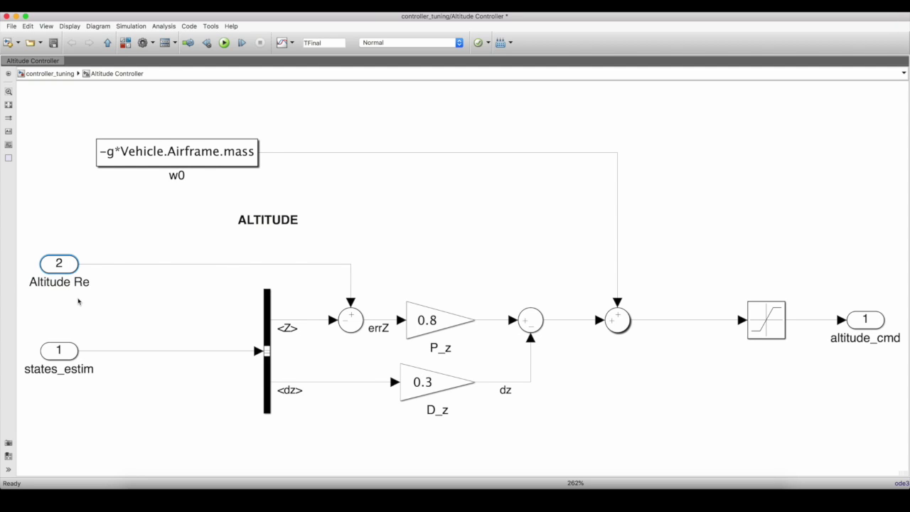
{"action": "left_click", "coordinate": [81, 309]}
{"action": "key", "text": "space"}
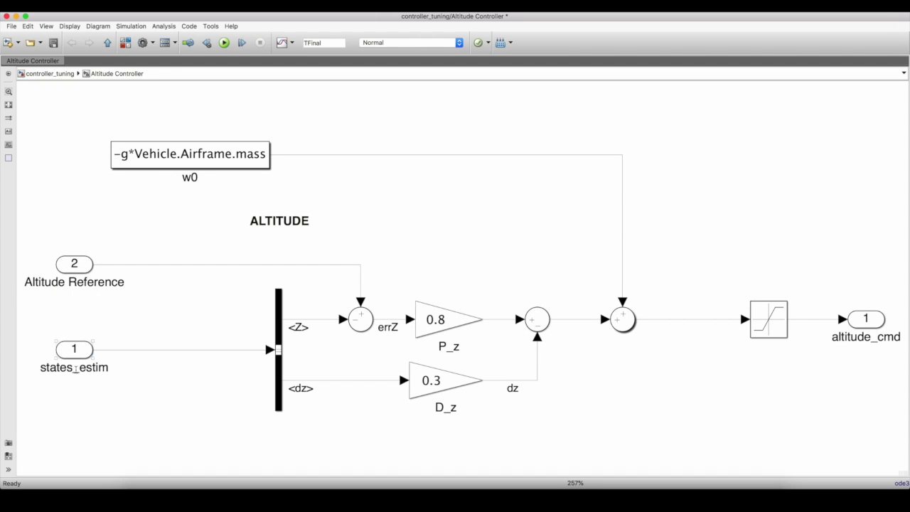
{"action": "double_click", "coordinate": [74, 367]}
{"action": "type", "text": "Altitude Estimate"}
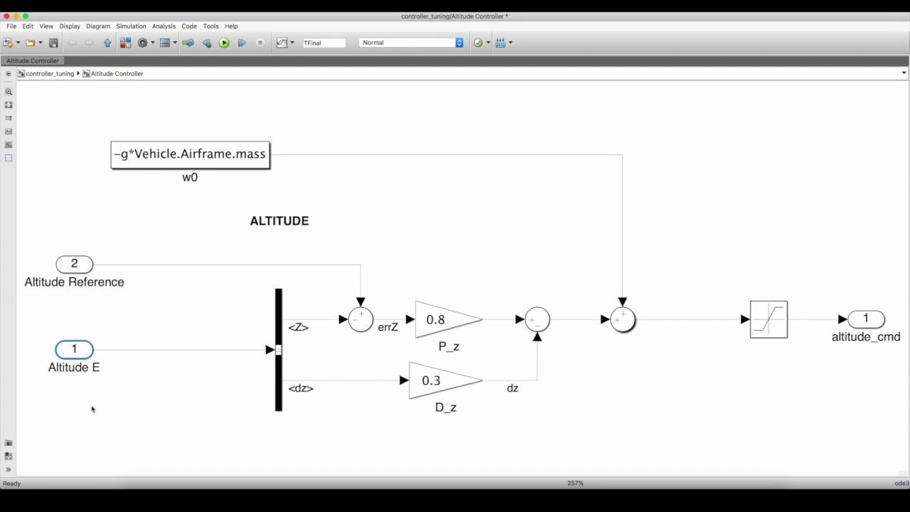
{"action": "left_click", "coordinate": [94, 409]}
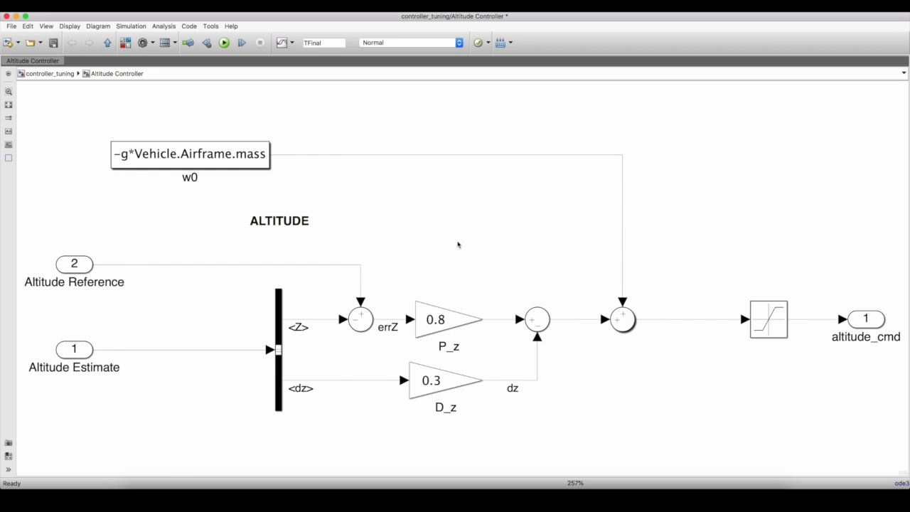
{"action": "double_click", "coordinate": [458, 245]}
Step: Insert a PID Controller block set to discrete-time PD with P 0.8 and D 0.3
{"action": "type", "text": "PID"}
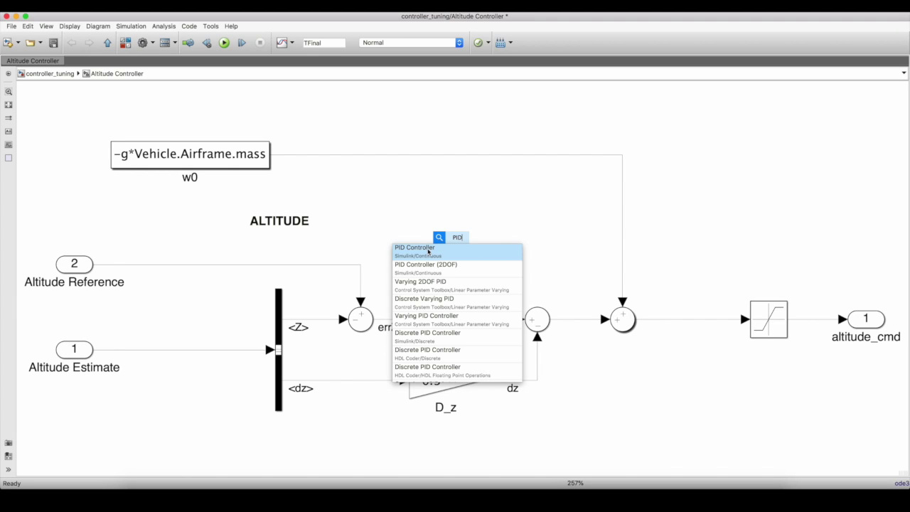
{"action": "left_click", "coordinate": [429, 252]}
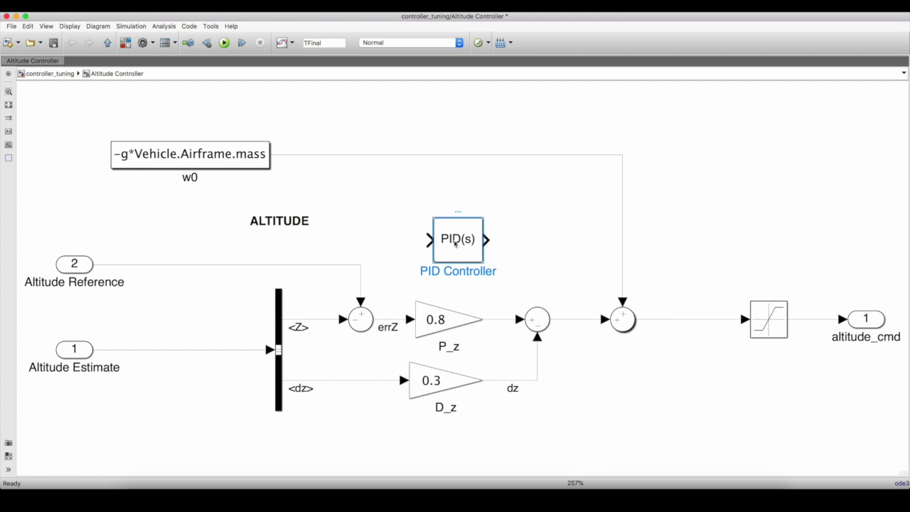
{"action": "double_click", "coordinate": [455, 243]}
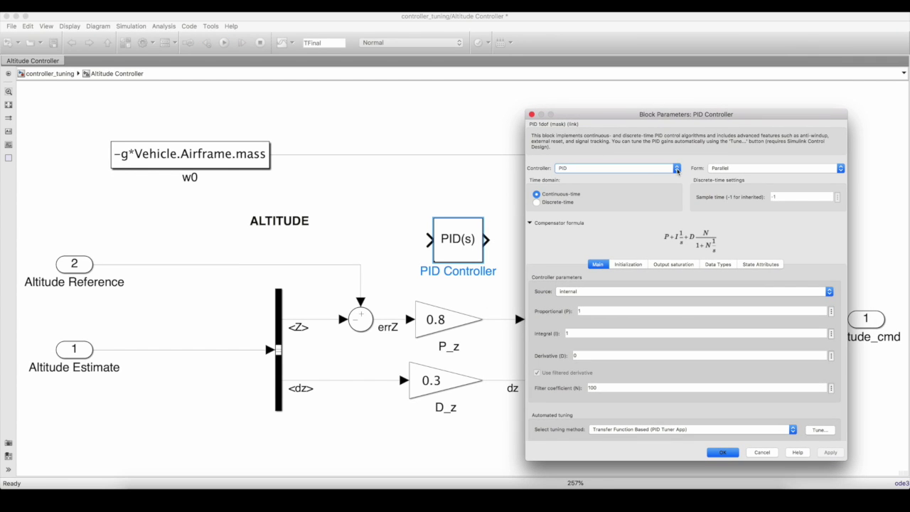
{"action": "left_click", "coordinate": [677, 170]}
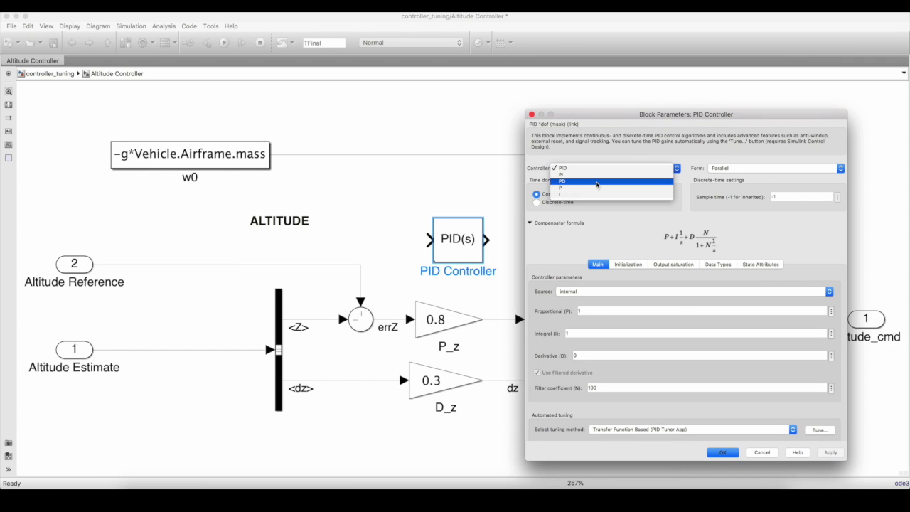
{"action": "left_click", "coordinate": [597, 181]}
{"action": "left_click", "coordinate": [537, 202]}
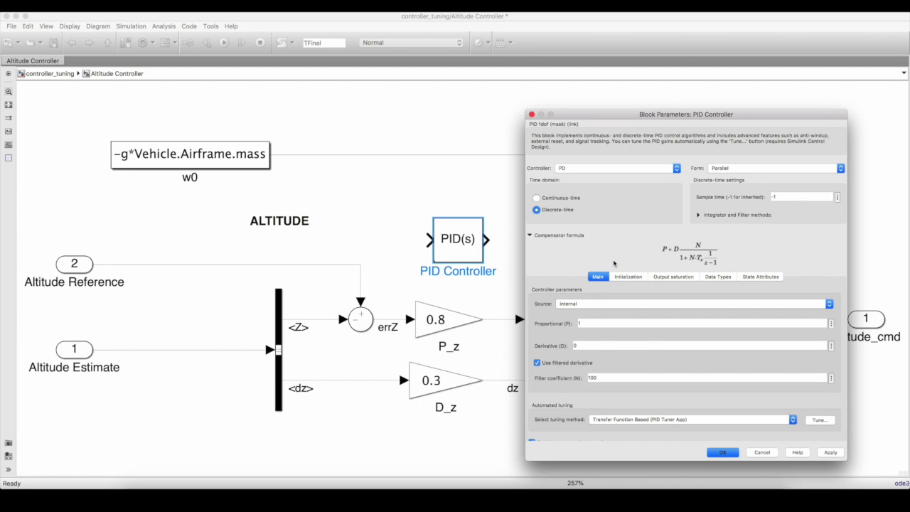
{"action": "left_click", "coordinate": [603, 322]}
{"action": "type", "text": "0.8"}
{"action": "left_click", "coordinate": [597, 345]}
{"action": "type", "text": "0.3"}
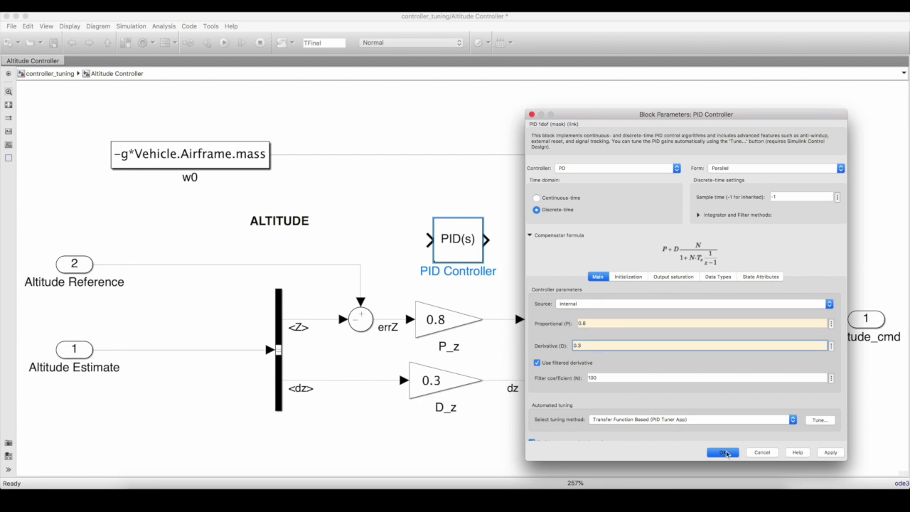
{"action": "key", "text": "Return"}
Step: Remove the bus selector, gains and sum, wire Altitude Estimate into the error sum, and drop PD onto errZ
{"action": "left_click", "coordinate": [278, 316]}
{"action": "key", "text": "Delete"}
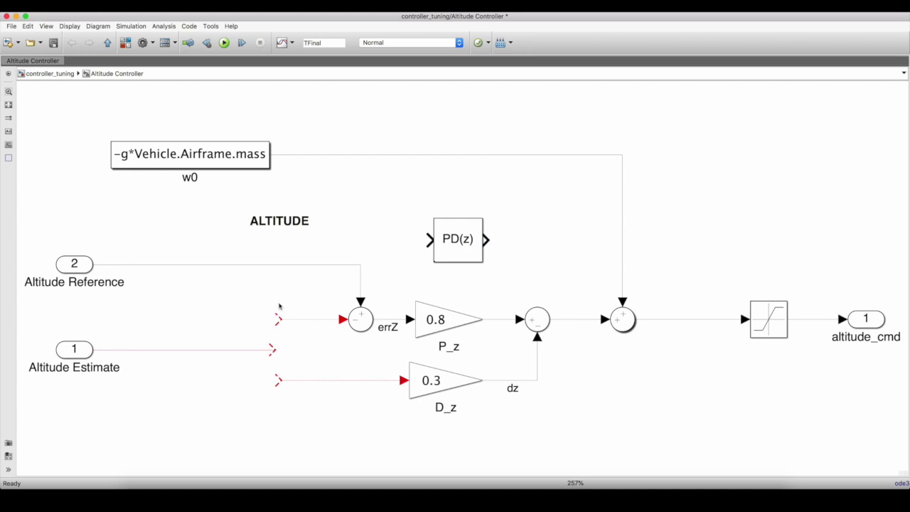
{"action": "left_click_drag", "start_coordinate": [272, 349], "coordinate": [343, 319]}
{"action": "left_click_drag", "start_coordinate": [393, 298], "coordinate": [610, 425]}
{"action": "key", "text": "Delete"}
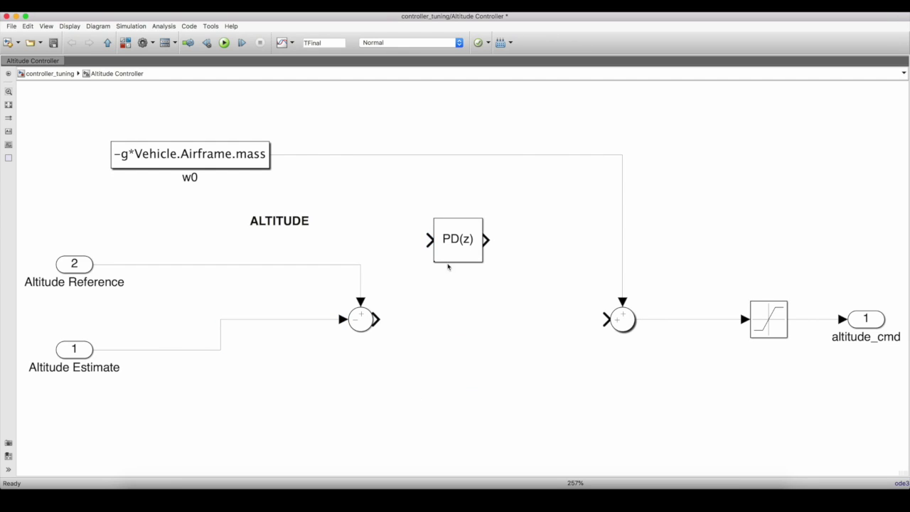
{"action": "left_click_drag", "start_coordinate": [448, 263], "coordinate": [492, 341]}
Step: Line up the altitude inputs and w0 constant, fit the diagram, and reopen the PD block's parameters
{"action": "left_click_drag", "start_coordinate": [74, 349], "coordinate": [274, 319]}
{"action": "left_click_drag", "start_coordinate": [74, 264], "coordinate": [275, 270]}
{"action": "left_click_drag", "start_coordinate": [213, 154], "coordinate": [219, 154]}
{"action": "key", "text": "ctrl+shift+a"}
{"action": "key", "text": "space"}
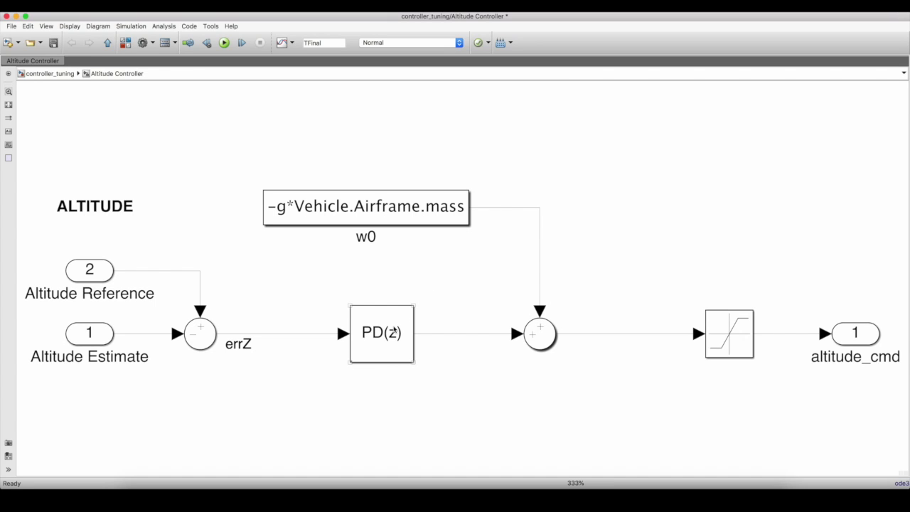
{"action": "left_click", "coordinate": [393, 332]}
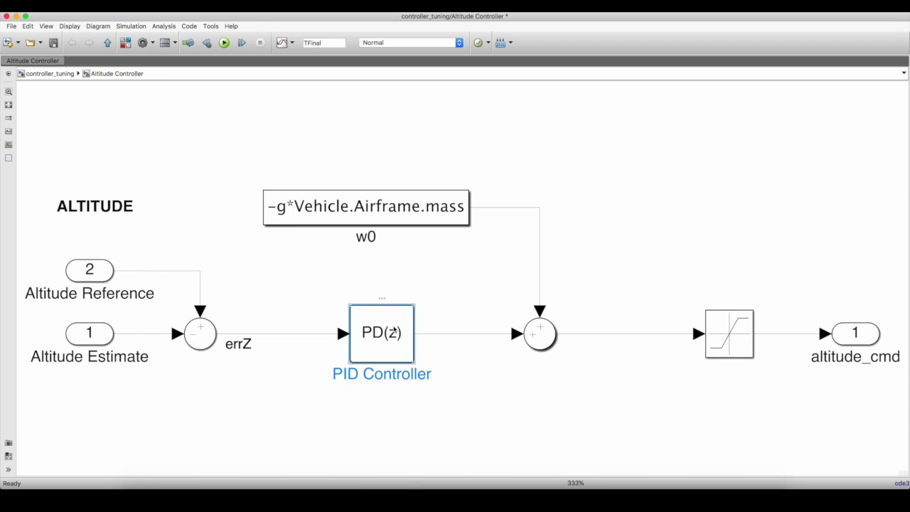
{"action": "left_click", "coordinate": [393, 332]}
Step: Launch the PID Tuner from the PID Controller block, which suggests P 0.01315, D 0.0615, N 88.89
{"action": "double_click", "coordinate": [397, 332]}
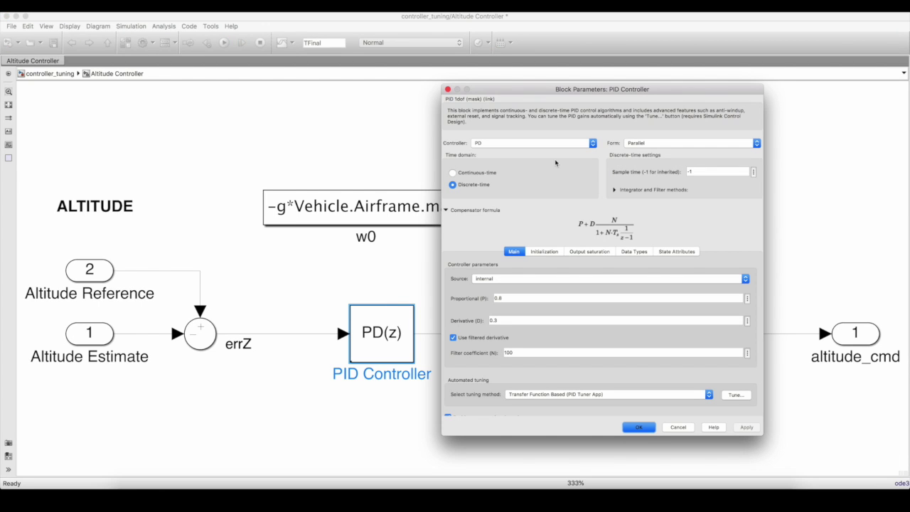
{"action": "left_click", "coordinate": [737, 395]}
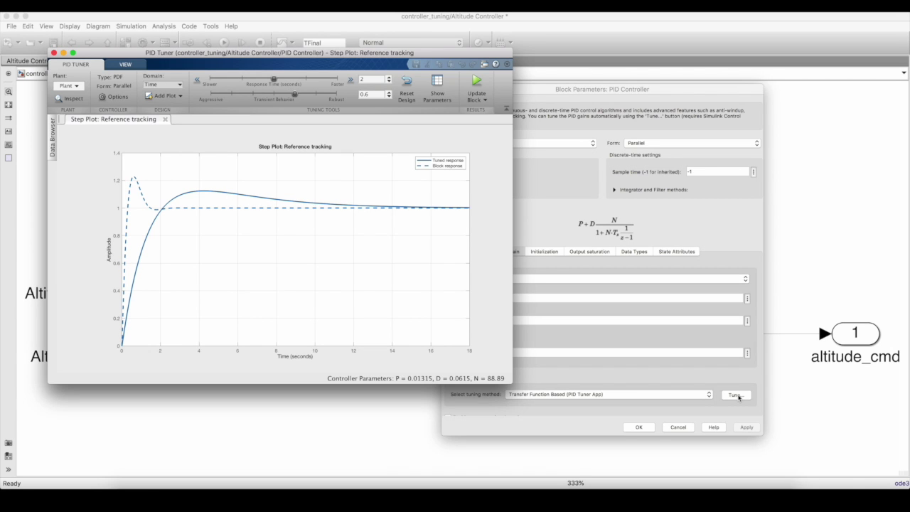
{"action": "left_click_drag", "start_coordinate": [574, 91], "coordinate": [662, 57]}
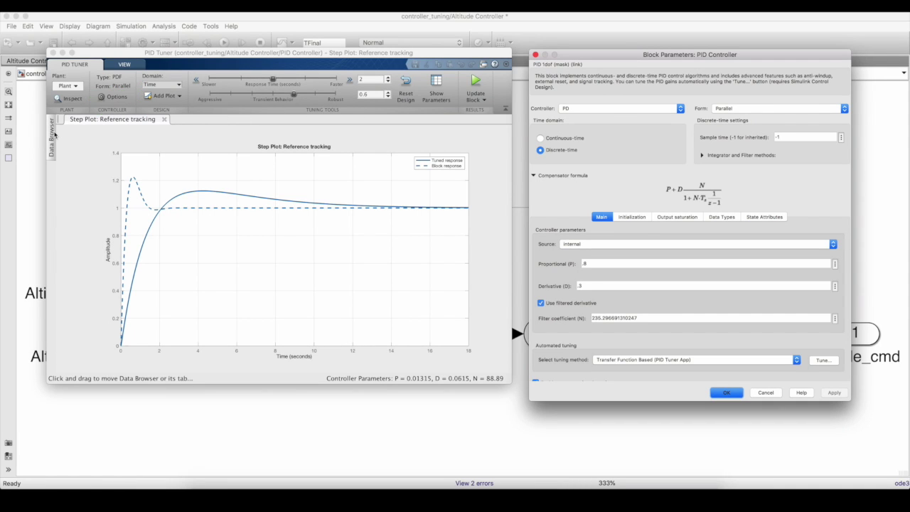
Step: Inspect the plant's discrete state-space matrices (sample time 0.005 s), then close the view
{"action": "left_click", "coordinate": [53, 136]}
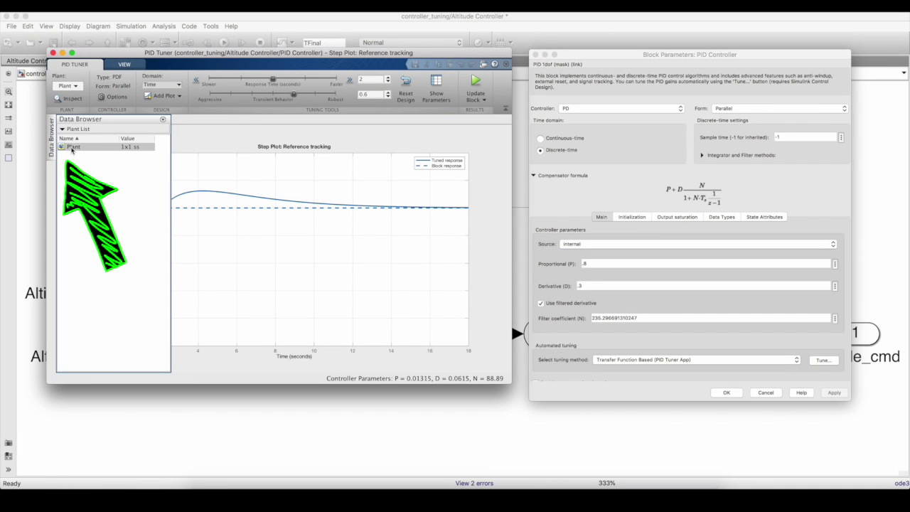
{"action": "left_click", "coordinate": [72, 147]}
{"action": "mouse_move", "coordinate": [72, 147]}
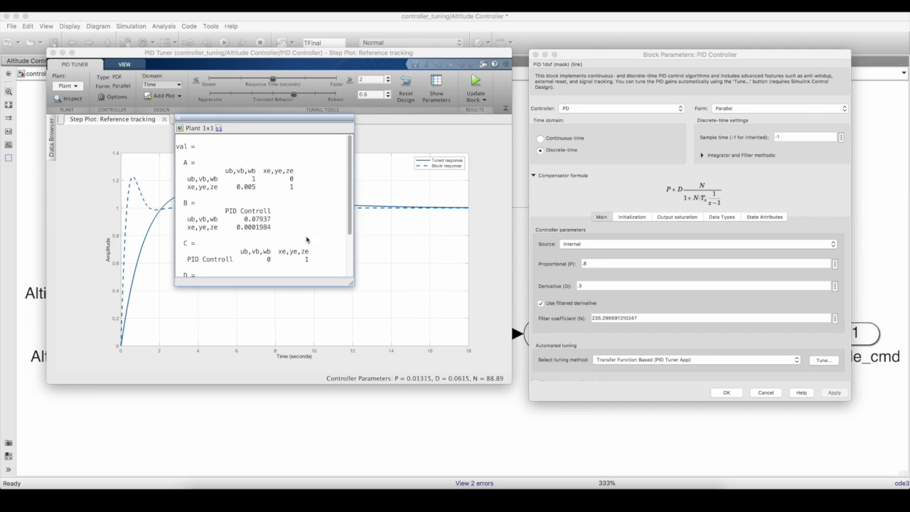
{"action": "left_click_drag", "start_coordinate": [352, 285], "coordinate": [379, 347]}
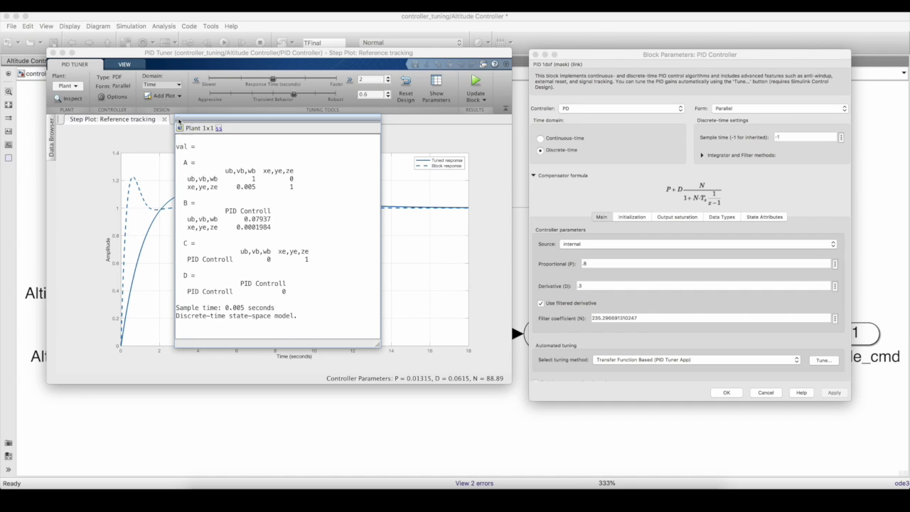
{"action": "left_click", "coordinate": [666, 93]}
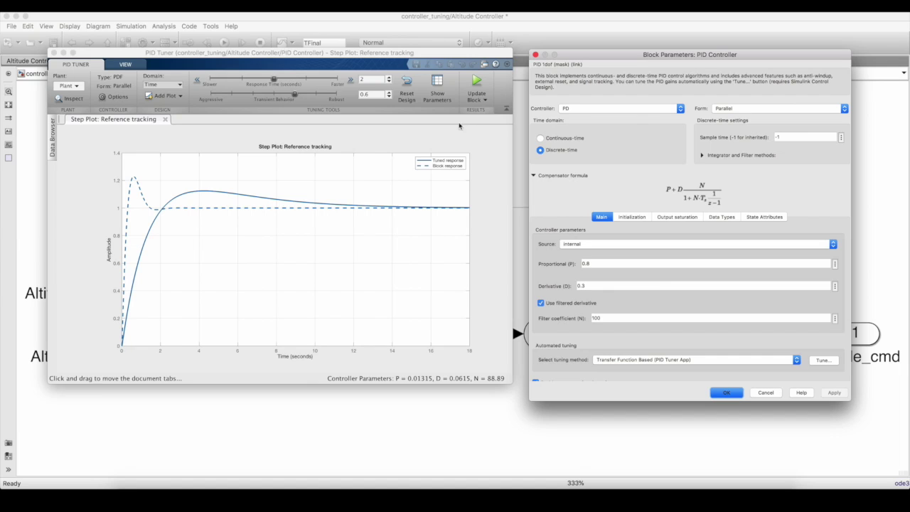
Step: Slide the response time toward Faster, giving P 0.03953, D 0.1117, N 36.64
{"action": "mouse_move", "coordinate": [274, 80]}
{"action": "left_mouse_down"}
{"action": "mouse_move", "coordinate": [294, 82]}
{"action": "mouse_move", "coordinate": [241, 100]}
{"action": "mouse_move", "coordinate": [309, 95]}
{"action": "left_mouse_up"}
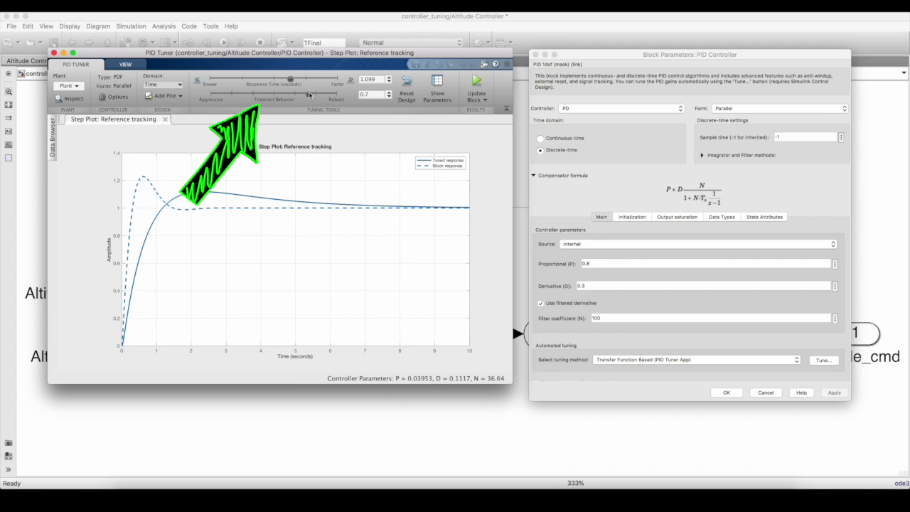
{"action": "left_click", "coordinate": [162, 85]}
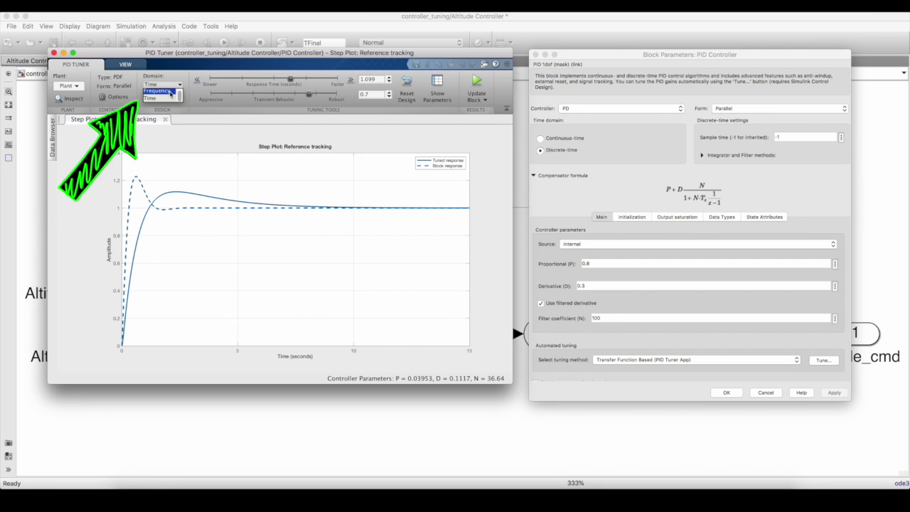
Step: Tune in the frequency domain for 5 rad/s bandwidth and 60° phase margin, then update the block
{"action": "left_click", "coordinate": [170, 91]}
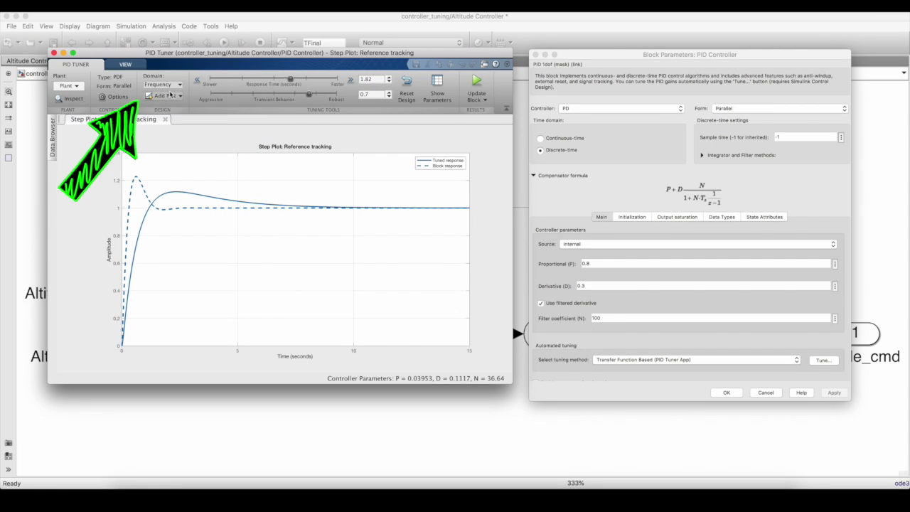
{"action": "double_click", "coordinate": [376, 79]}
{"action": "type", "text": "5"}
{"action": "double_click", "coordinate": [373, 93]}
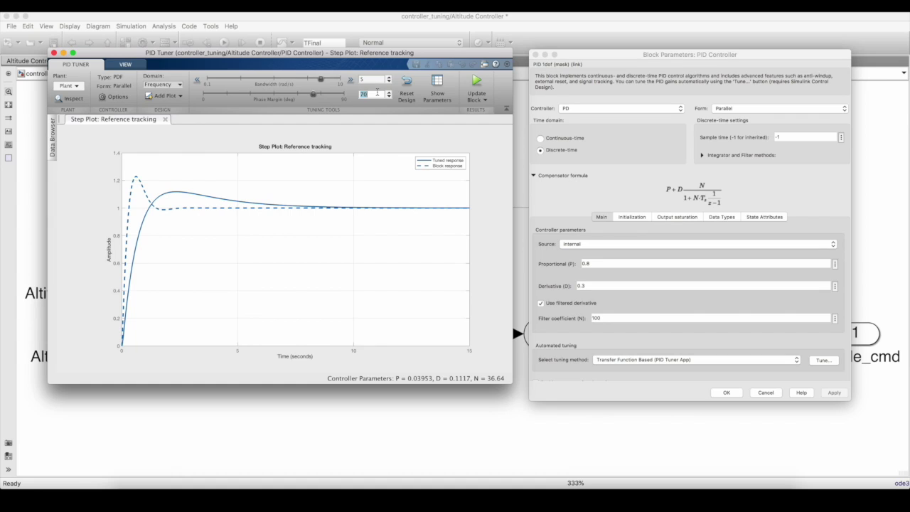
{"action": "type", "text": "60"}
{"action": "key", "text": "Return"}
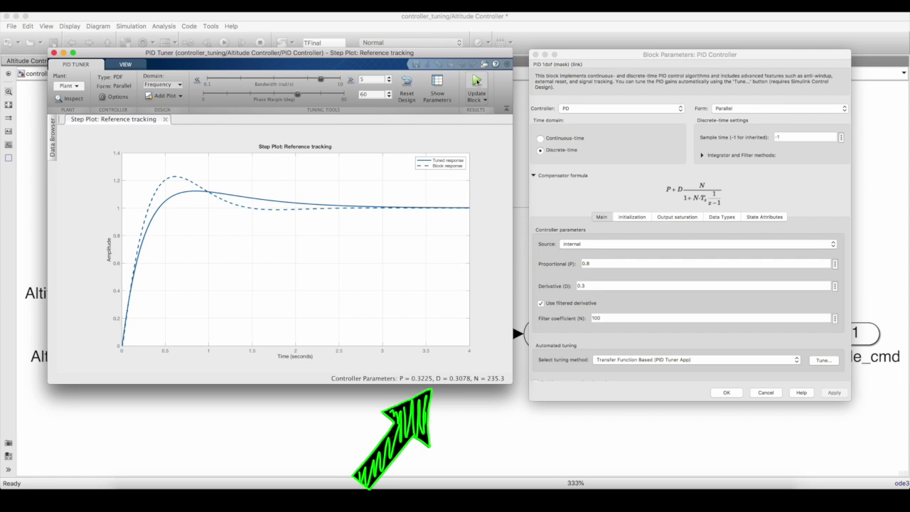
{"action": "left_click", "coordinate": [476, 82]}
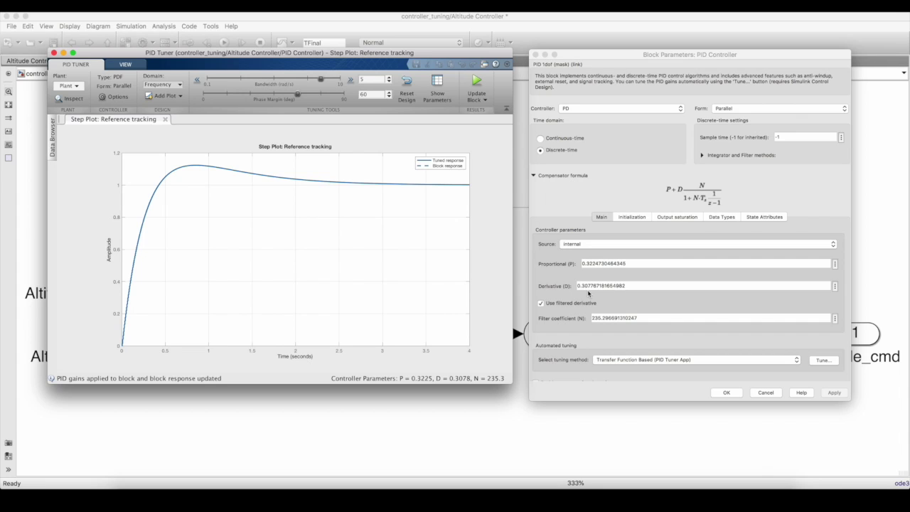
Step: Close the PID Tuner, accept the new PD block gains, and move the controller window aside
{"action": "left_click", "coordinate": [54, 53]}
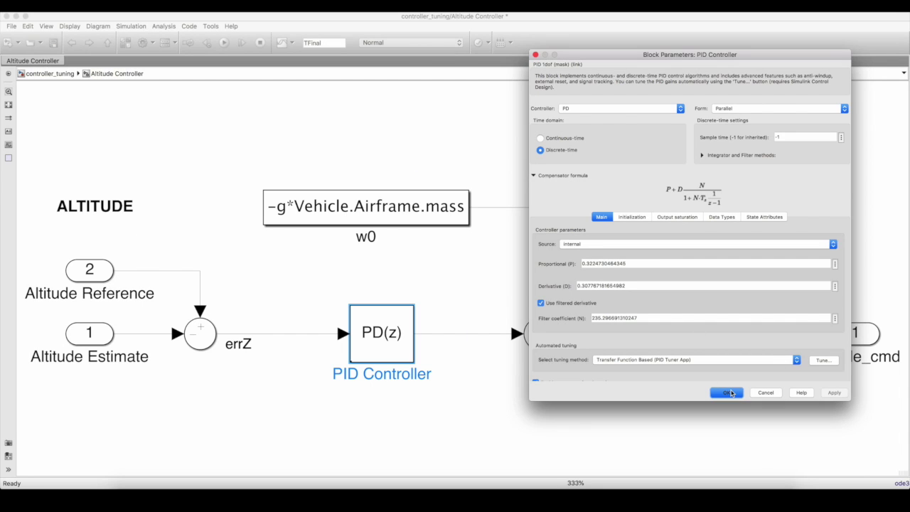
{"action": "left_click", "coordinate": [726, 392]}
{"action": "left_click", "coordinate": [644, 315]}
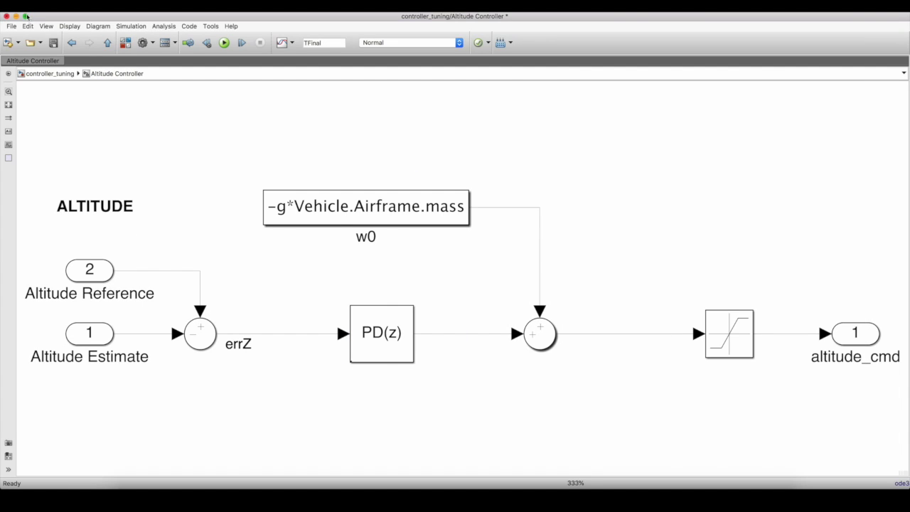
{"action": "left_click", "coordinate": [26, 16]}
{"action": "left_click_drag", "start_coordinate": [235, 167], "coordinate": [212, 161]}
{"action": "key", "text": "space"}
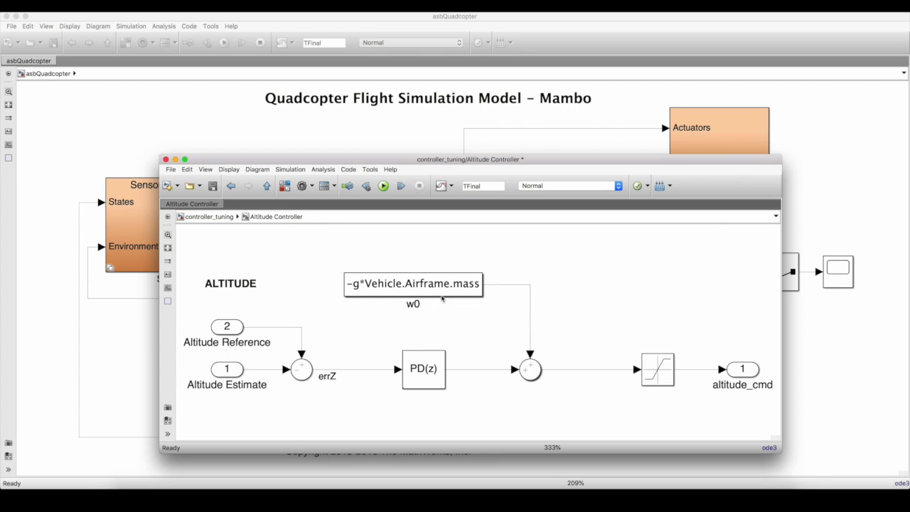
Step: In the quadcopter model's FCS > Flight Controller > Altitude Controller, set the P_z gain to 0.32
{"action": "left_click", "coordinate": [193, 145]}
{"action": "double_click", "coordinate": [345, 230]}
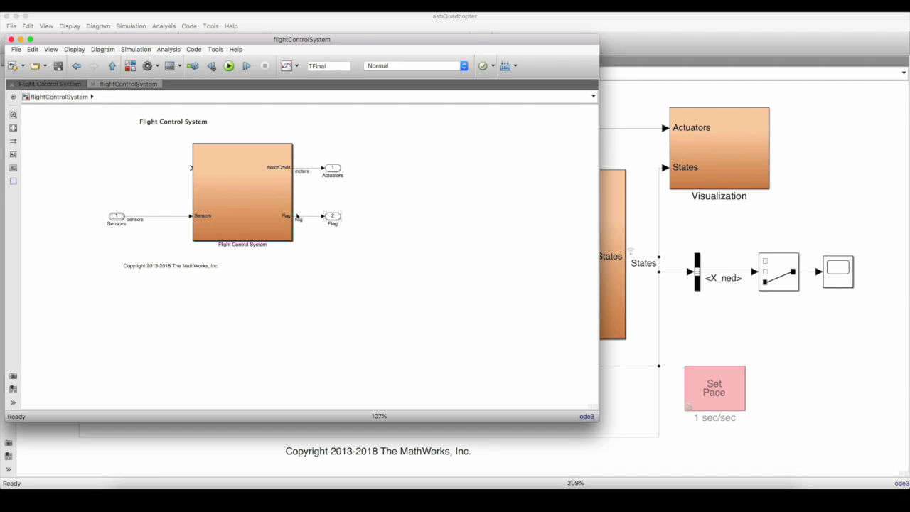
{"action": "double_click", "coordinate": [260, 208]}
{"action": "double_click", "coordinate": [428, 196]}
{"action": "double_click", "coordinate": [356, 288]}
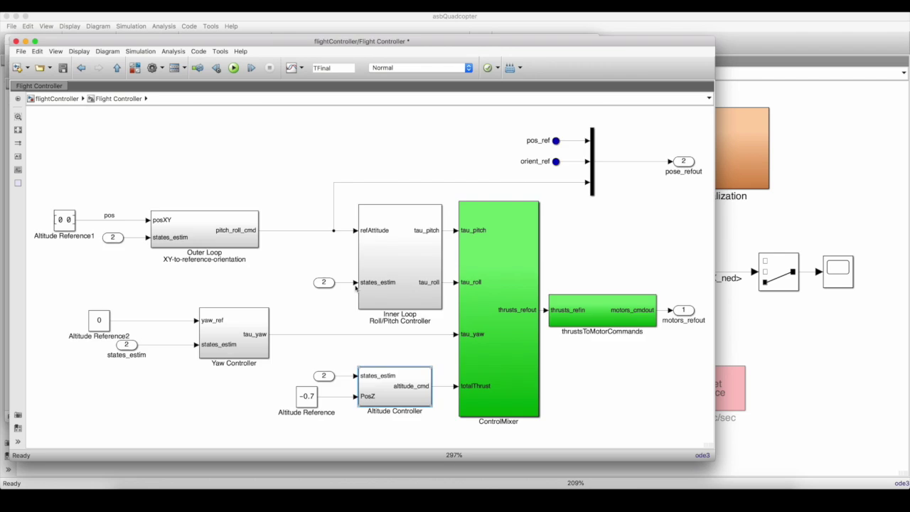
{"action": "double_click", "coordinate": [399, 400]}
{"action": "double_click", "coordinate": [360, 306]}
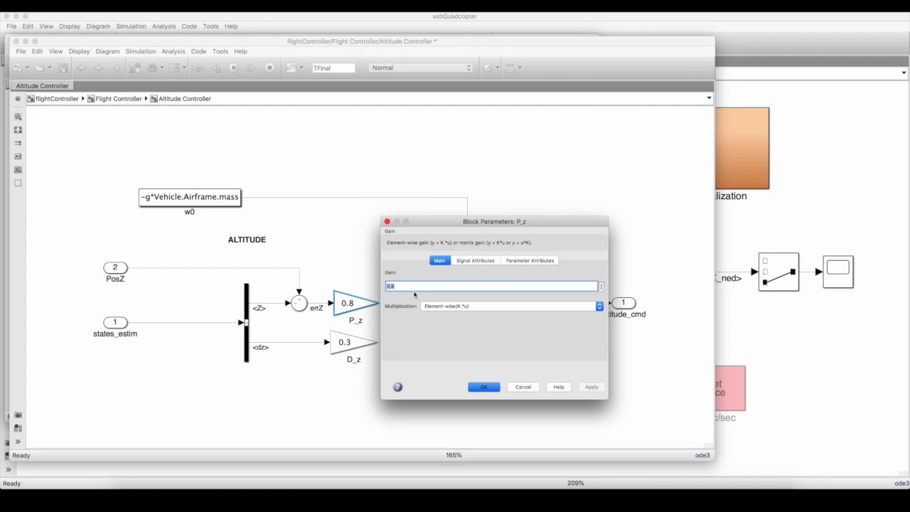
{"action": "left_click", "coordinate": [483, 387]}
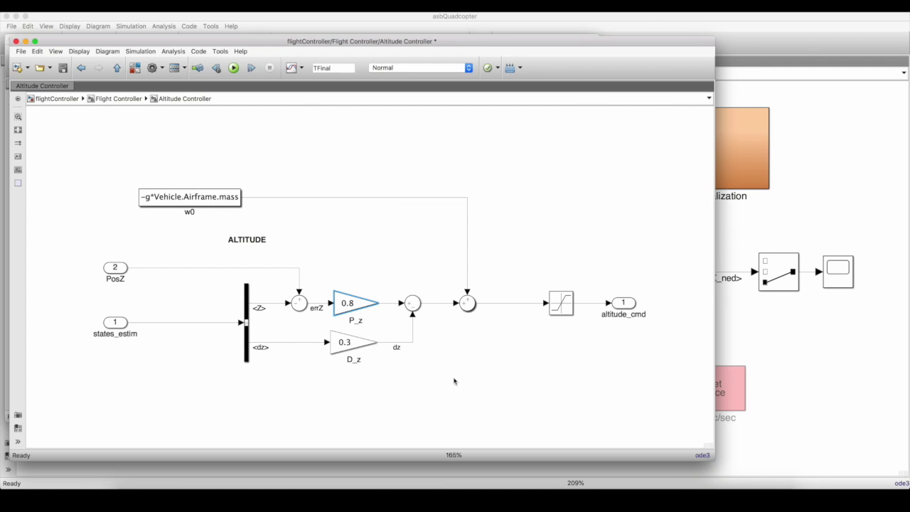
{"action": "left_click", "coordinate": [456, 364]}
Step: Return to the top-level quadcopter model and run the simulation
{"action": "left_click", "coordinate": [117, 68]}
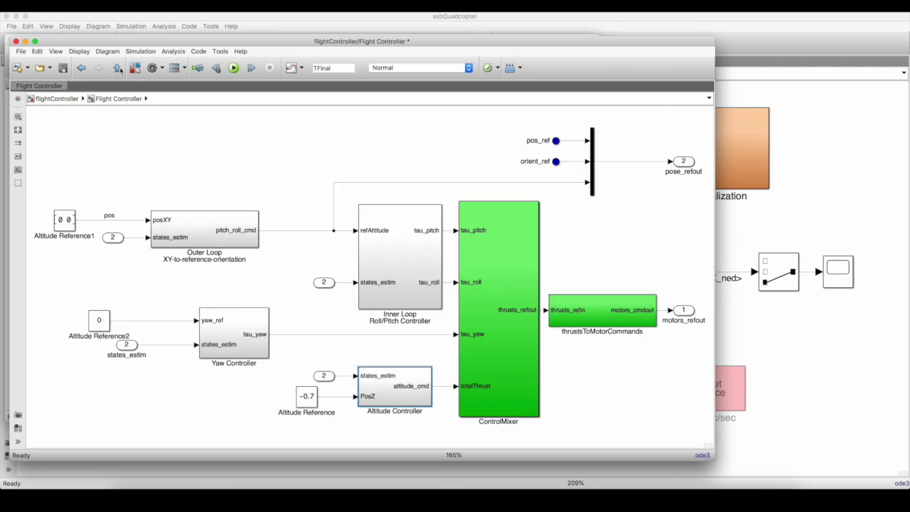
{"action": "left_click", "coordinate": [119, 69]}
{"action": "left_click", "coordinate": [120, 70]}
{"action": "left_click", "coordinate": [224, 43]}
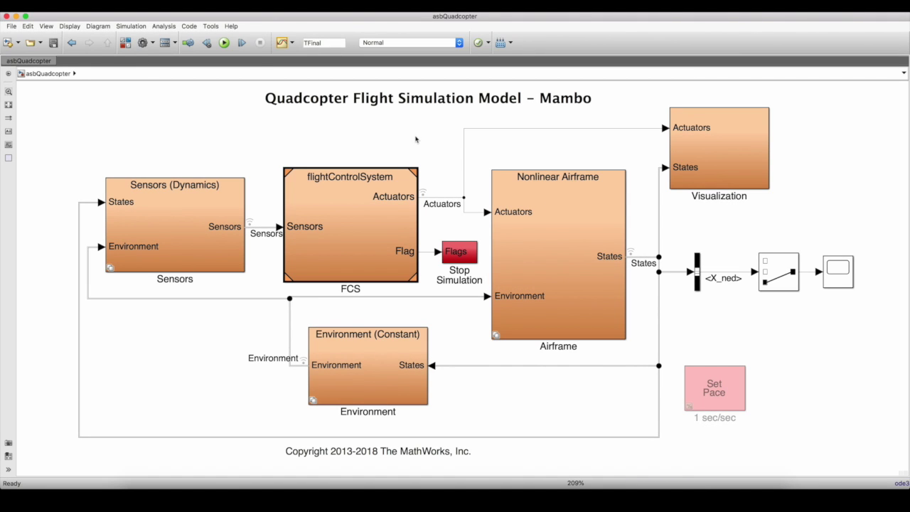
Step: Check the Scope altitude trace settling near -0.7 over 30 s, then open the FCS model
{"action": "left_click", "coordinate": [830, 282]}
{"action": "double_click", "coordinate": [830, 282]}
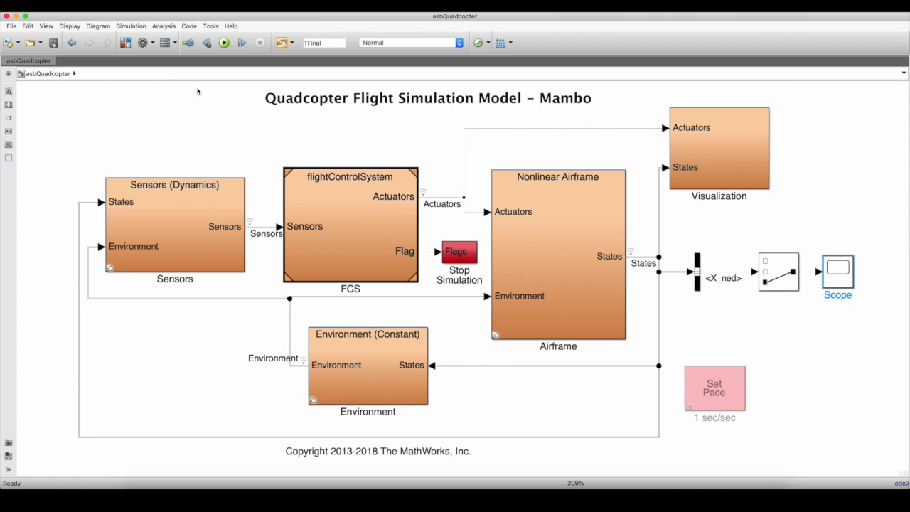
{"action": "left_click", "coordinate": [197, 88]}
{"action": "double_click", "coordinate": [365, 219]}
Step: Open the Flight Control System subsystem and move its window to the side
{"action": "double_click", "coordinate": [262, 204]}
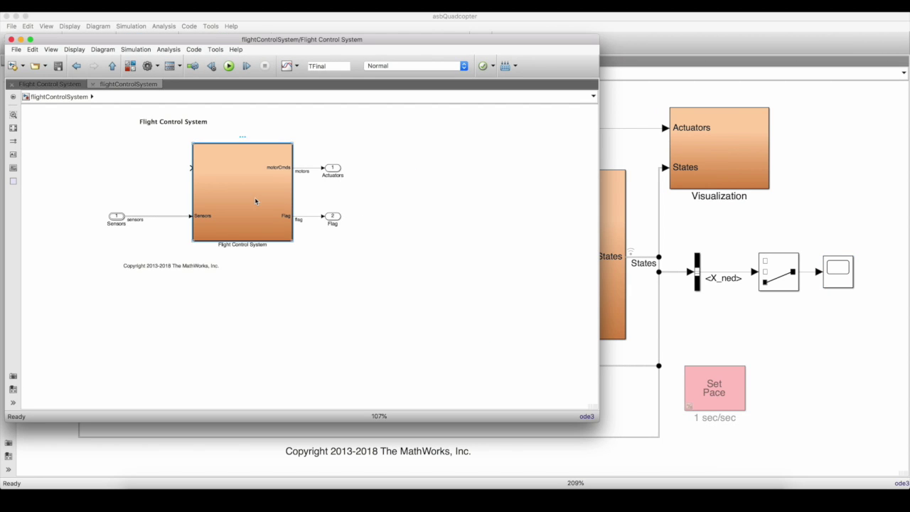
{"action": "left_click_drag", "start_coordinate": [364, 43], "coordinate": [474, 73]}
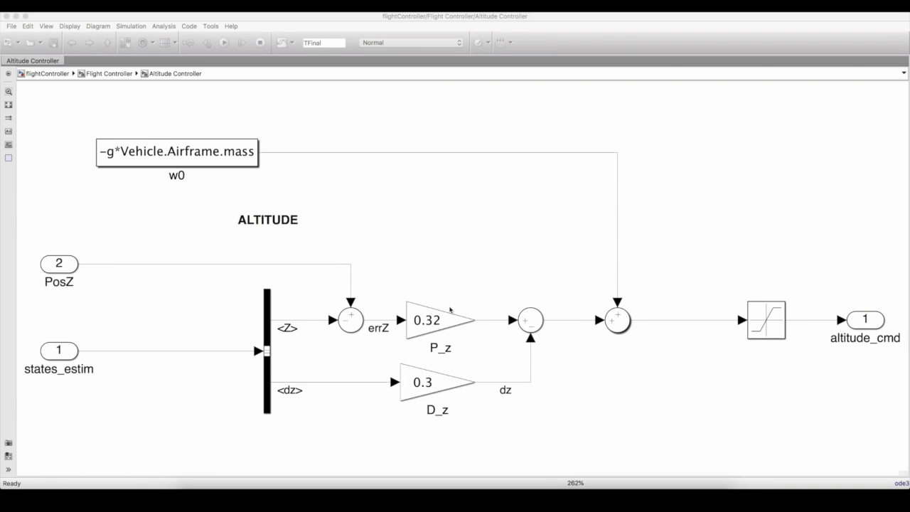
Step: Set the P_z and D_z gains to 0 and copy the P_z block onto the w0 line
{"action": "left_click", "coordinate": [435, 321]}
{"action": "double_click", "coordinate": [434, 321]}
{"action": "key", "text": "BackSpace"}
{"action": "key", "text": "BackSpace"}
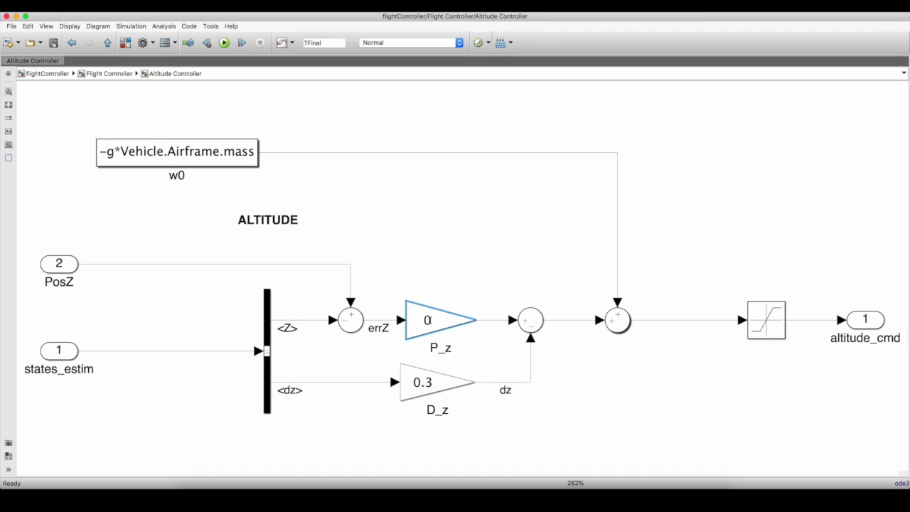
{"action": "left_click", "coordinate": [426, 382]}
{"action": "key", "text": "BackSpace"}
{"action": "key", "text": "BackSpace"}
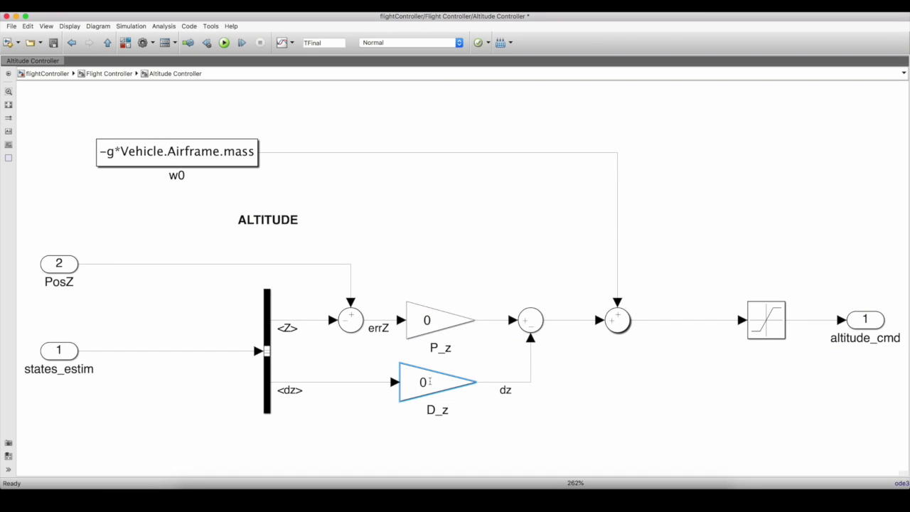
{"action": "left_click", "coordinate": [463, 290]}
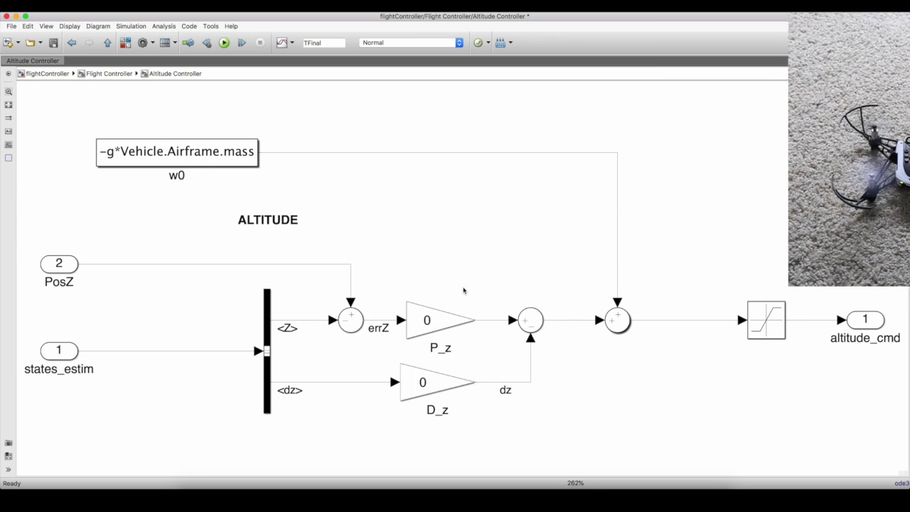
{"action": "left_click_drag", "start_coordinate": [437, 320], "coordinate": [397, 152]}
Step: Name the copied gain block 'scale factor' and set its gain to 1.2
{"action": "double_click", "coordinate": [397, 180]}
{"action": "type", "text": "scale factor"}
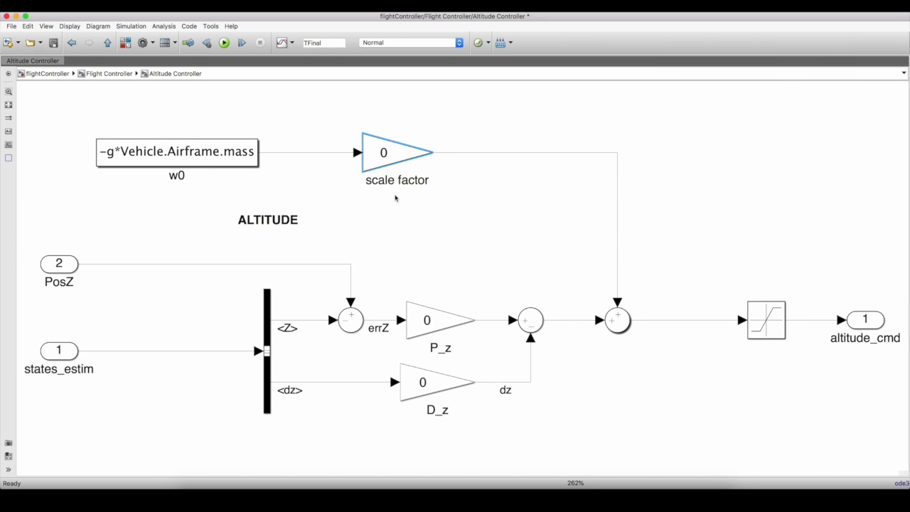
{"action": "type", "text": "1.1"}
{"action": "left_click", "coordinate": [407, 210]}
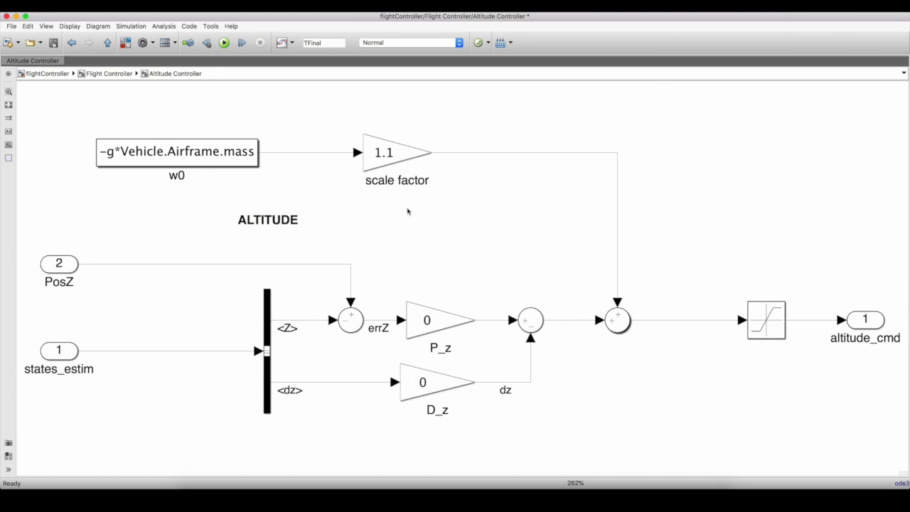
{"action": "left_click", "coordinate": [388, 153]}
{"action": "key", "text": "BackSpace"}
{"action": "type", "text": "2"}
{"action": "left_click", "coordinate": [395, 220]}
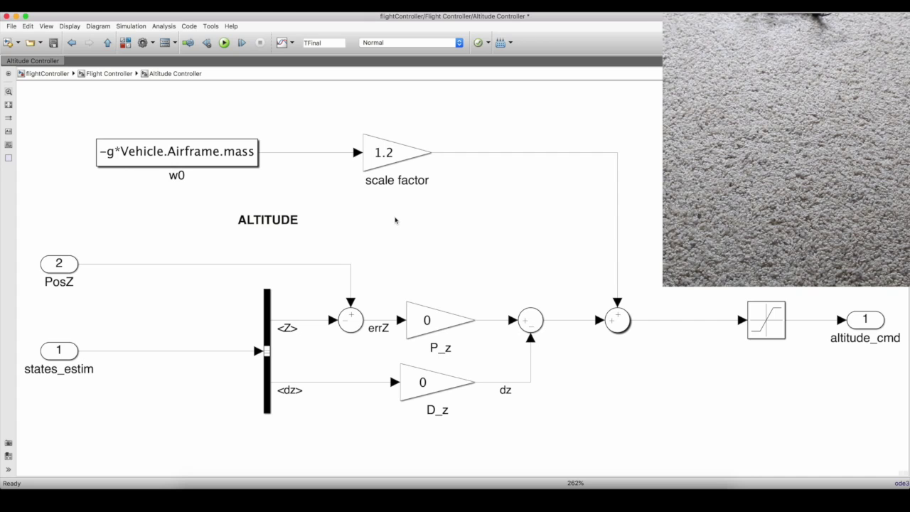
{"action": "left_click", "coordinate": [426, 320]}
Step: Edit the gains in place back to P_z 0.32 and D_z 0.3
{"action": "type", "text": ".32"}
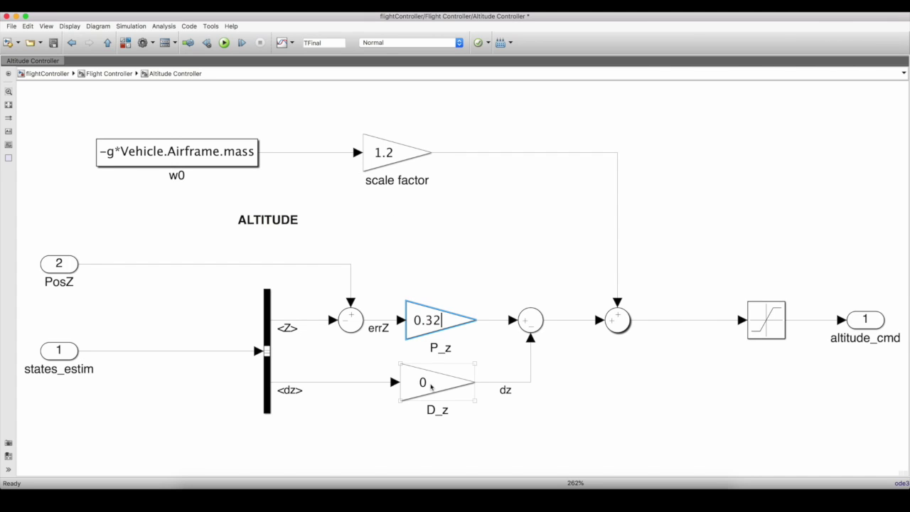
{"action": "left_click", "coordinate": [423, 382]}
{"action": "type", "text": ".3"}
{"action": "left_click", "coordinate": [470, 288]}
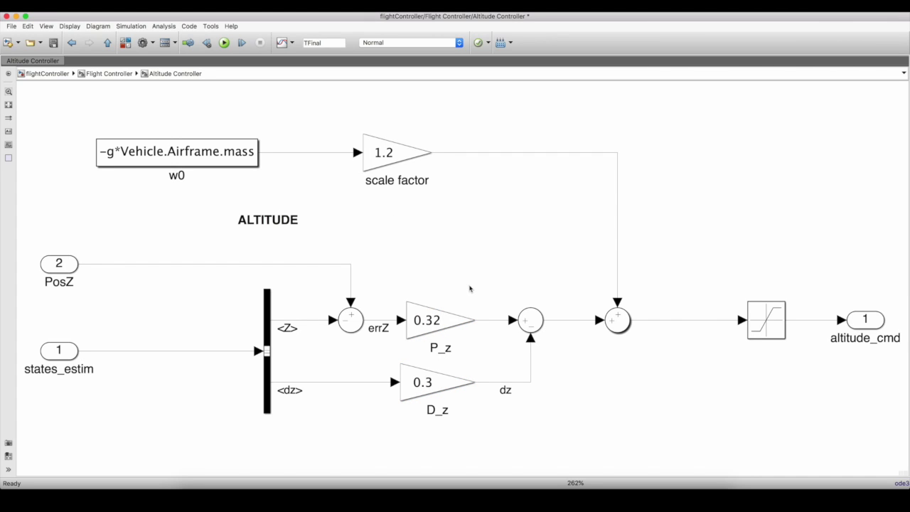